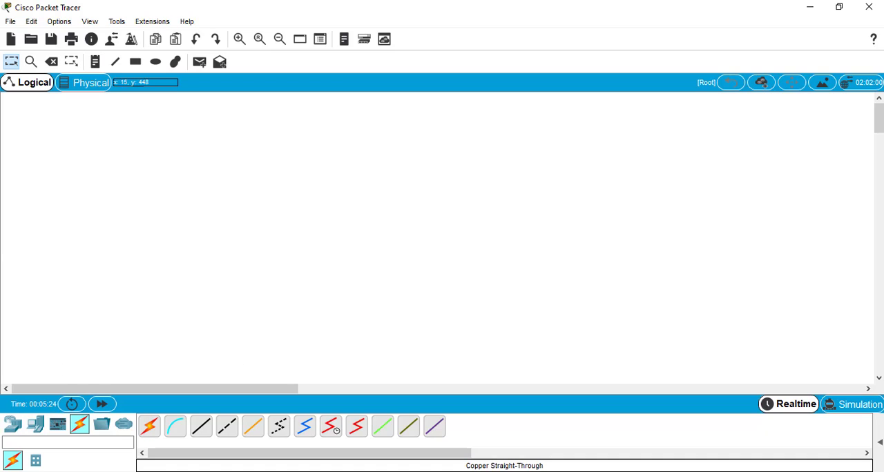
# Step: Place a 2960 switch near the centre of the empty logical workspace
pyautogui.click(14, 426)
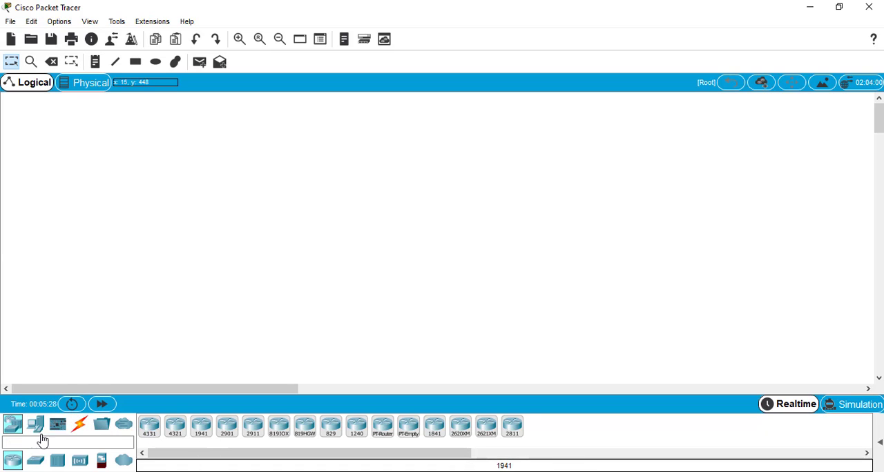
pyautogui.click(35, 461)
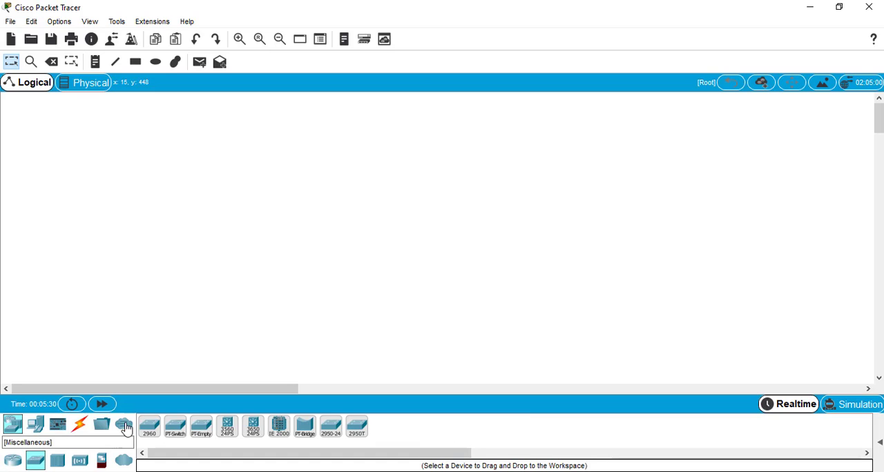
pyautogui.click(151, 432)
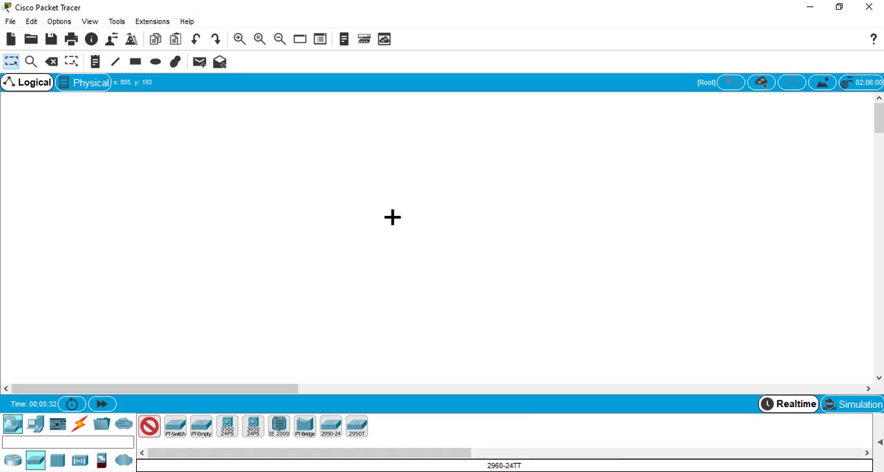
pyautogui.click(384, 226)
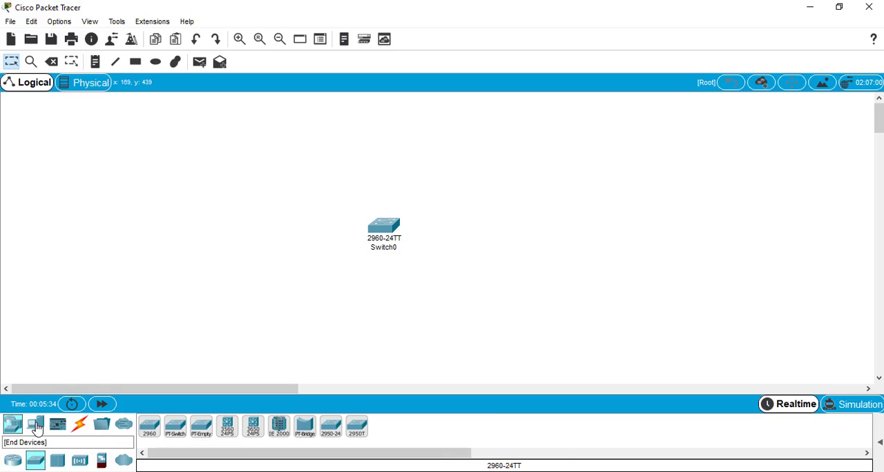
# Step: Place four PCs around the switch: upper left, lower left, lower right and upper right
pyautogui.click(35, 426)
pyautogui.click(149, 428)
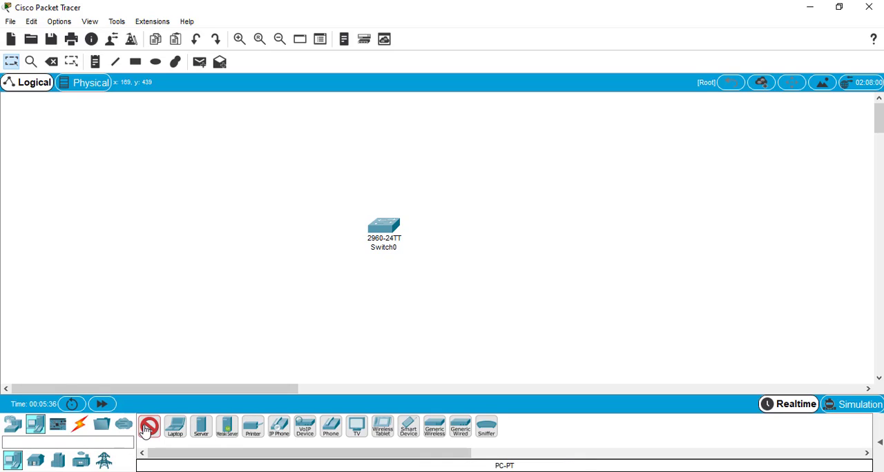
pyautogui.click(233, 140)
pyautogui.click(150, 428)
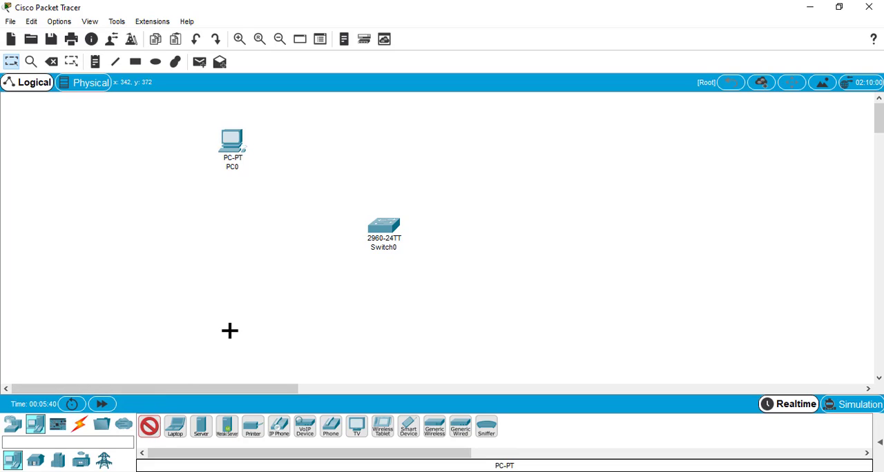
pyautogui.click(233, 334)
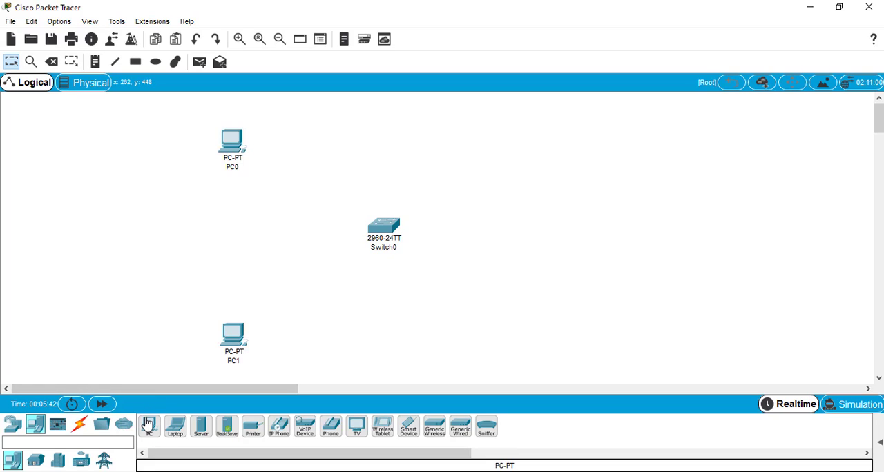
pyautogui.click(148, 425)
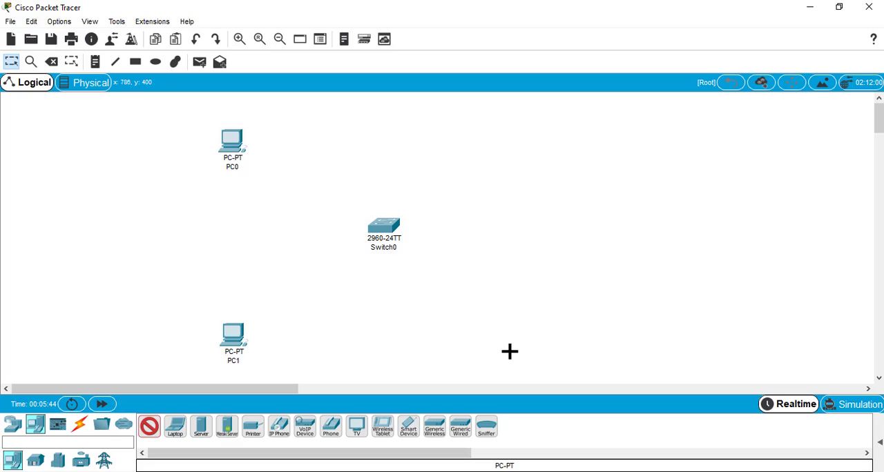
pyautogui.click(510, 351)
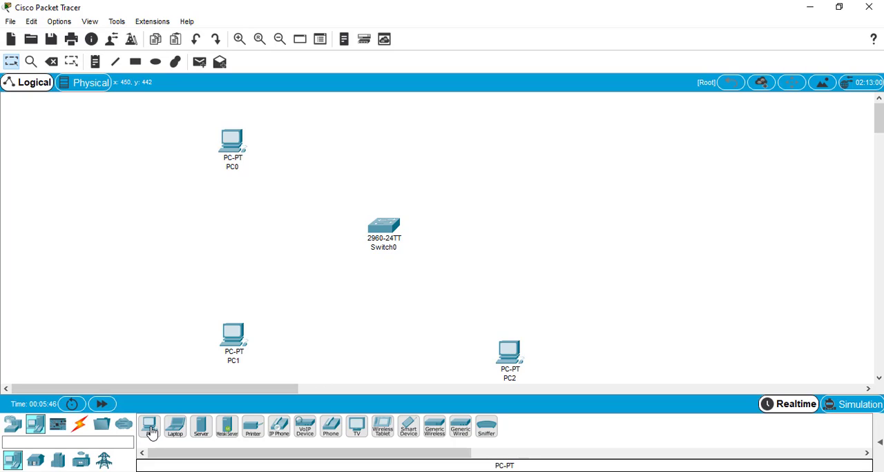
pyautogui.click(150, 429)
pyautogui.click(529, 135)
# Step: Connect the switch's FastEthernet0/1 port to PC0's FastEthernet0 port with a copper straight-through cable
pyautogui.click(79, 424)
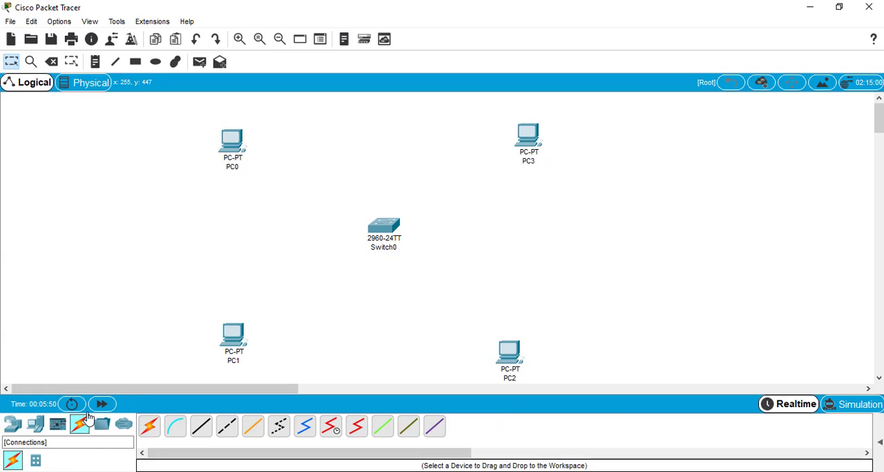
pyautogui.click(200, 427)
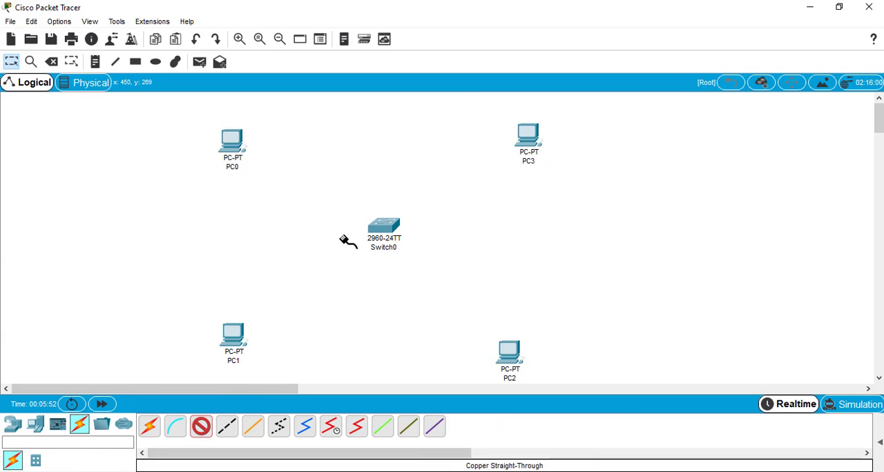
pyautogui.click(376, 235)
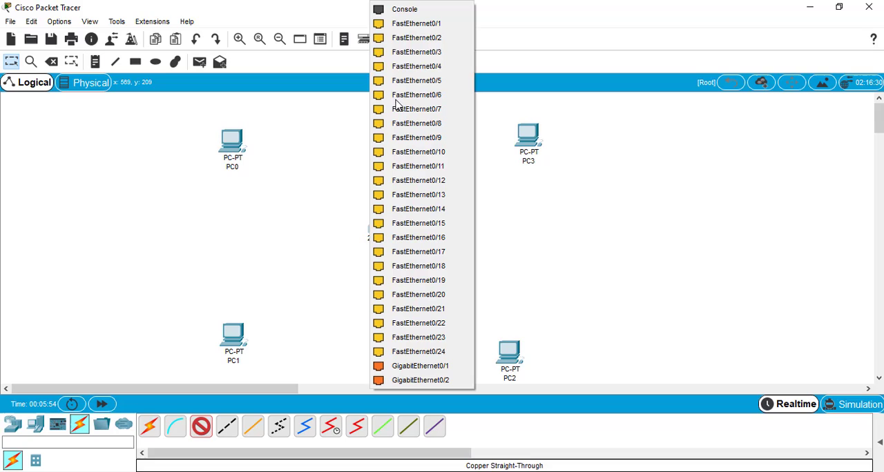
pyautogui.click(397, 28)
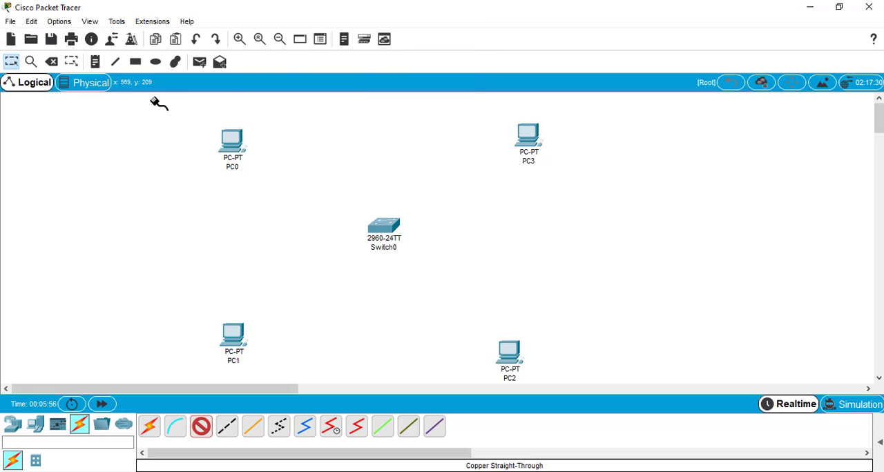
pyautogui.click(235, 147)
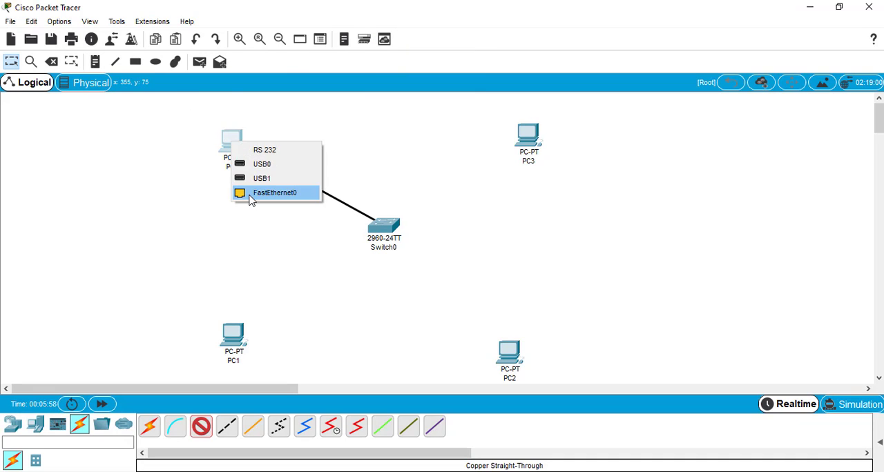
pyautogui.click(251, 195)
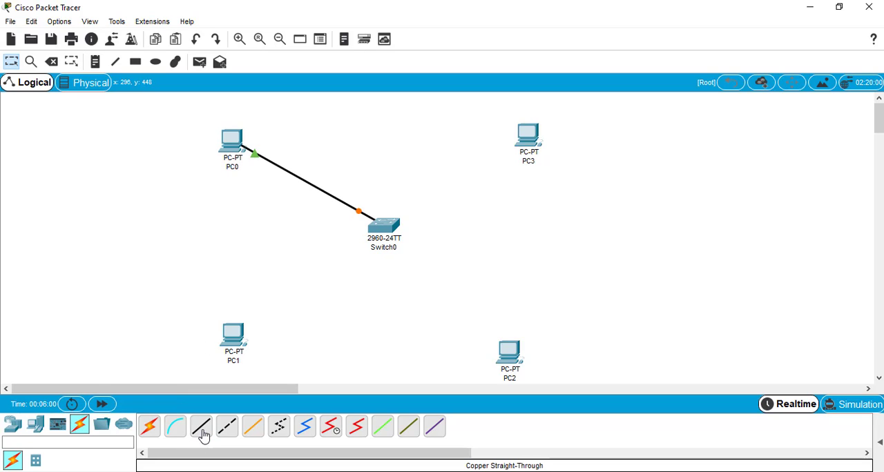
# Step: Connect PC1's FastEthernet0 port to the switch's FastEthernet0/2 port with a copper straight-through cable
pyautogui.click(203, 436)
pyautogui.click(235, 343)
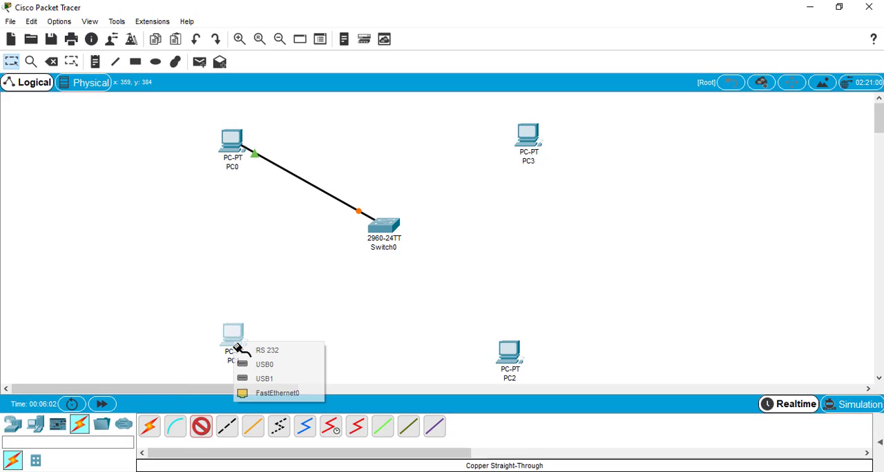
pyautogui.click(257, 398)
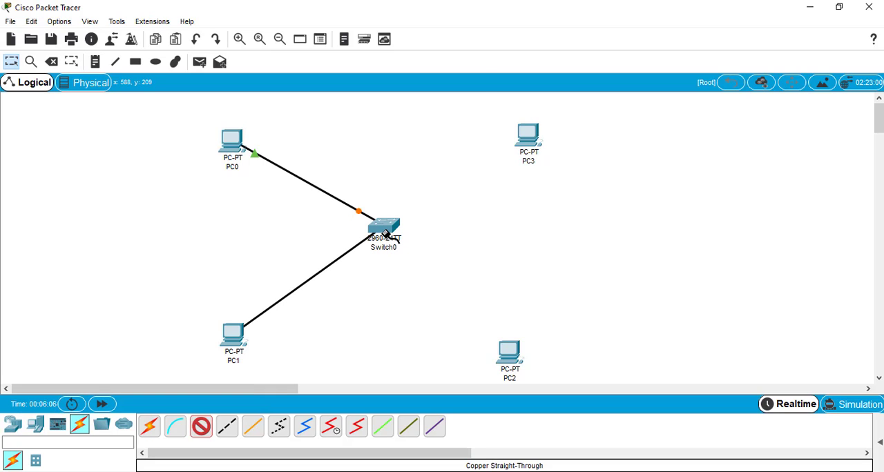
pyautogui.click(385, 235)
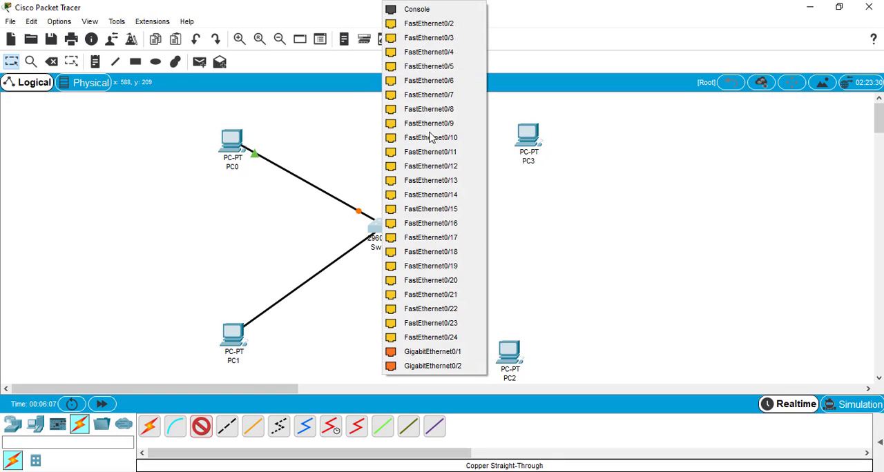
pyautogui.click(428, 23)
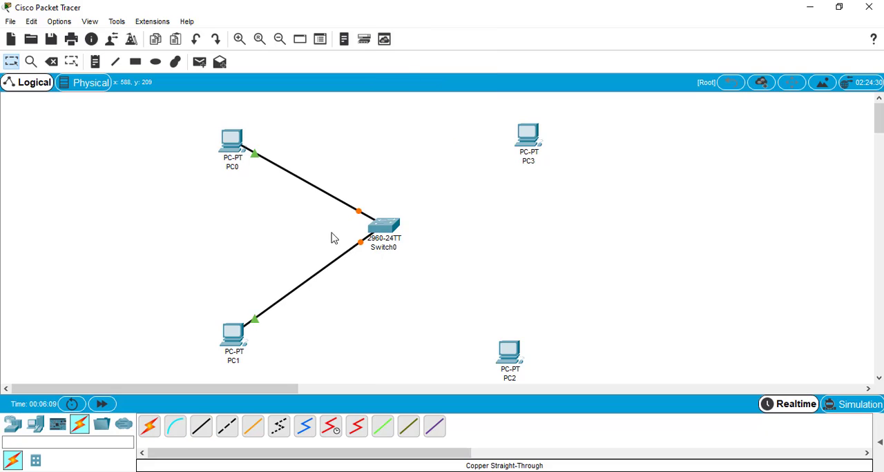
# Step: Connect the switch's FastEthernet0/3 port to PC2's FastEthernet0 port with a copper straight-through cable
pyautogui.click(201, 426)
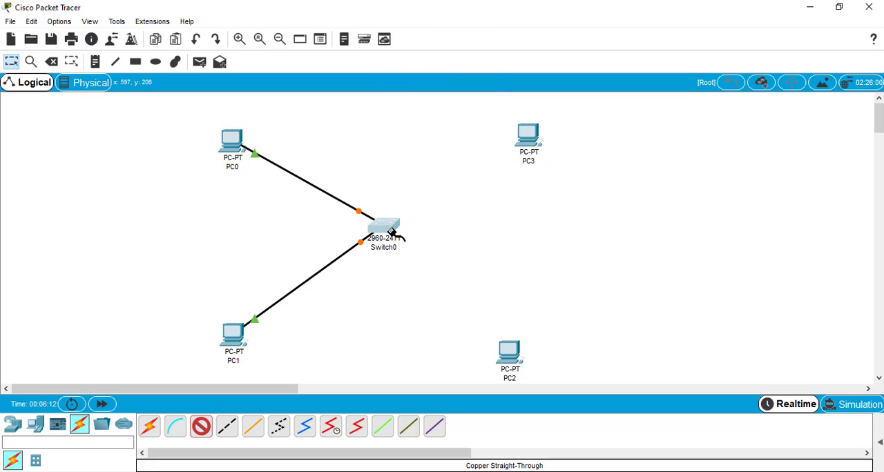
pyautogui.click(391, 235)
pyautogui.click(431, 25)
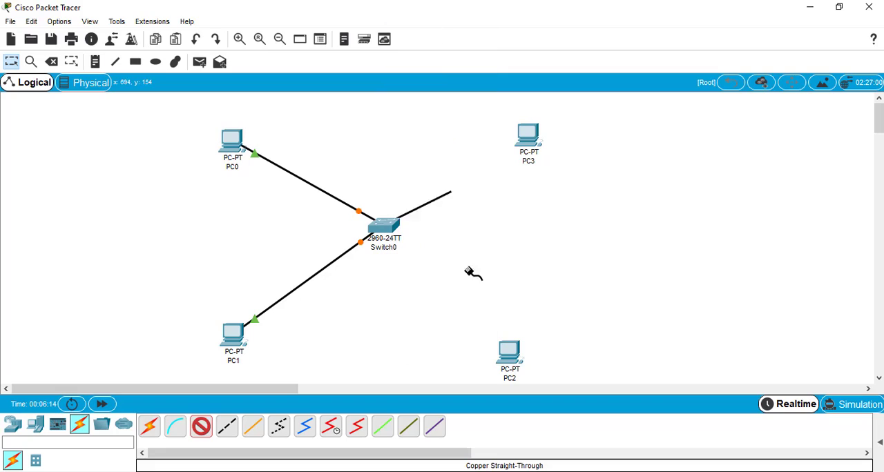
pyautogui.click(507, 354)
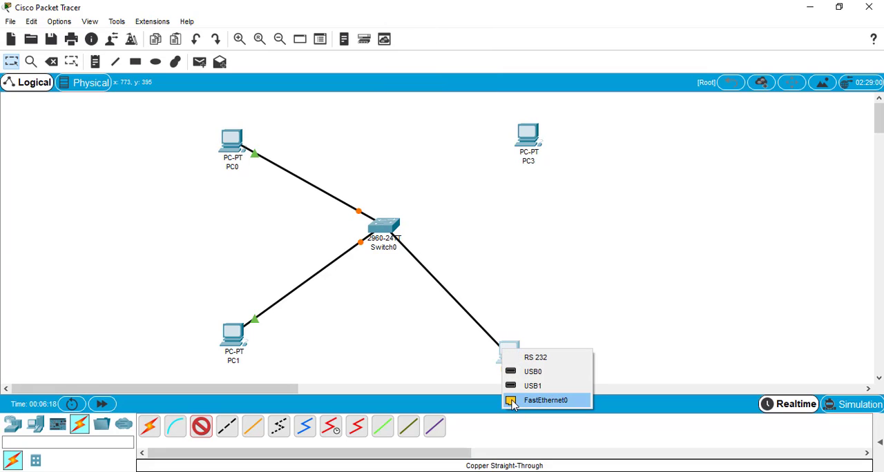
pyautogui.click(517, 404)
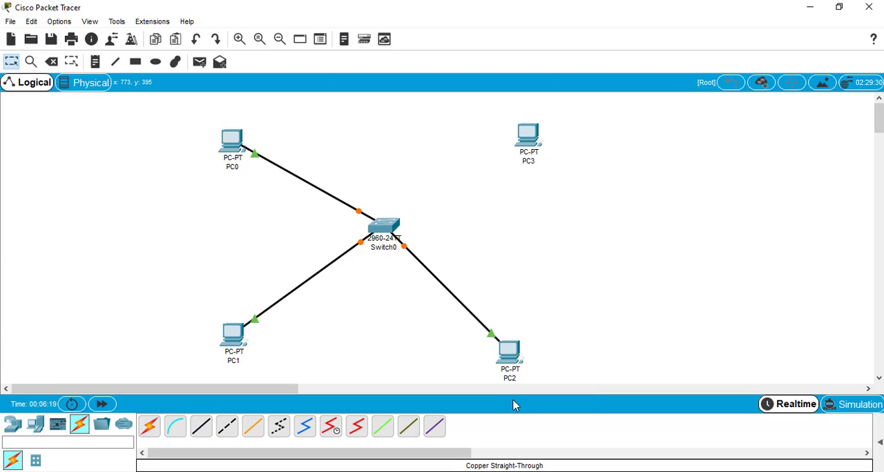
# Step: Connect the switch's FastEthernet0/4 port to PC3's FastEthernet0 port with a copper straight-through cable
pyautogui.click(201, 428)
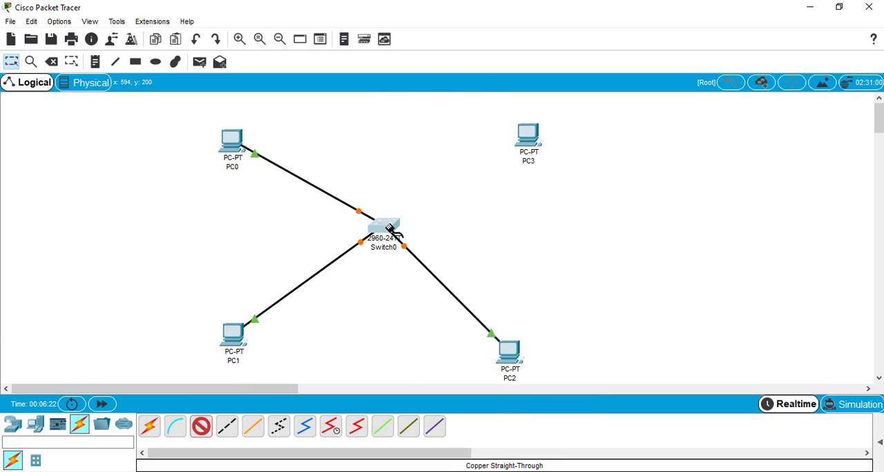
pyautogui.click(391, 229)
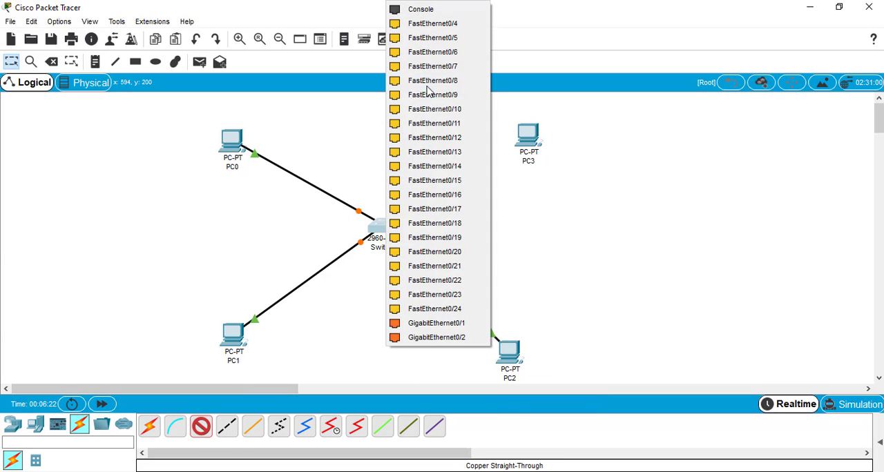
pyautogui.click(436, 26)
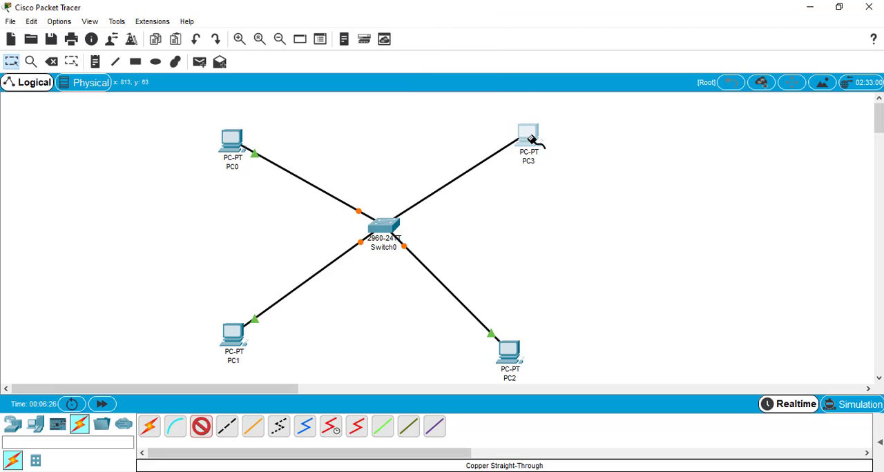
pyautogui.click(530, 141)
pyautogui.click(557, 186)
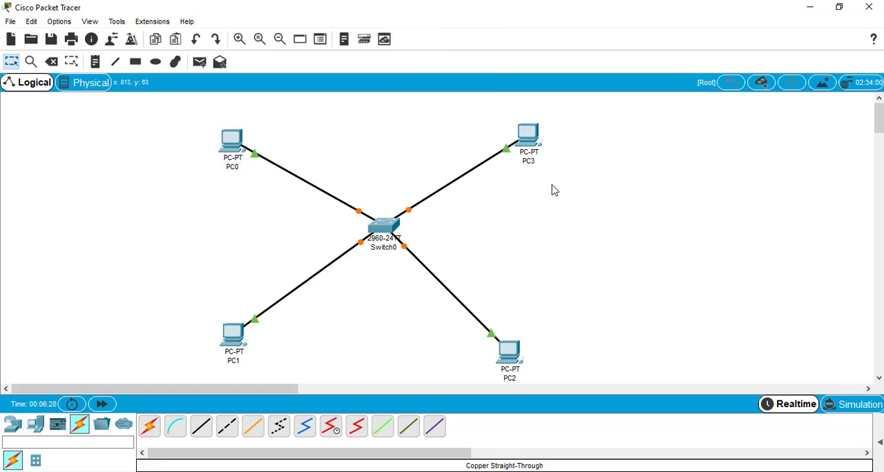
# Step: Give PC0 the static IP address 10.0.0.1 with the default subnet mask 255.0.0.0, and close its configuration
pyautogui.click(235, 148)
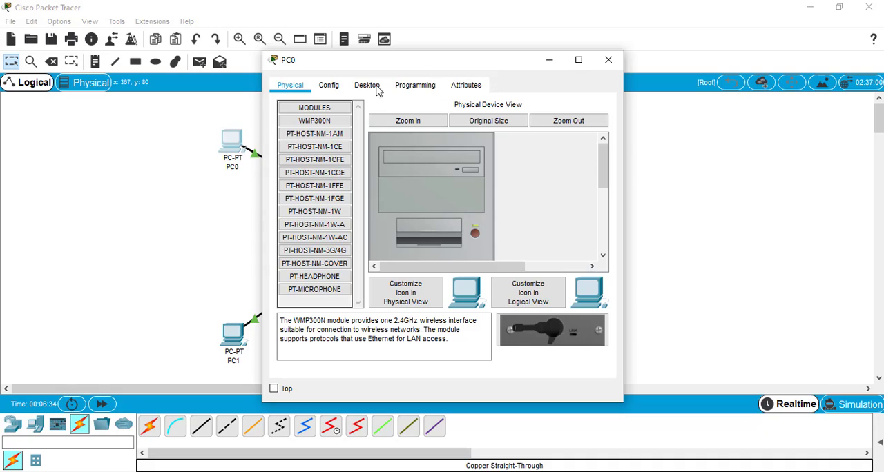
pyautogui.click(370, 88)
pyautogui.click(325, 130)
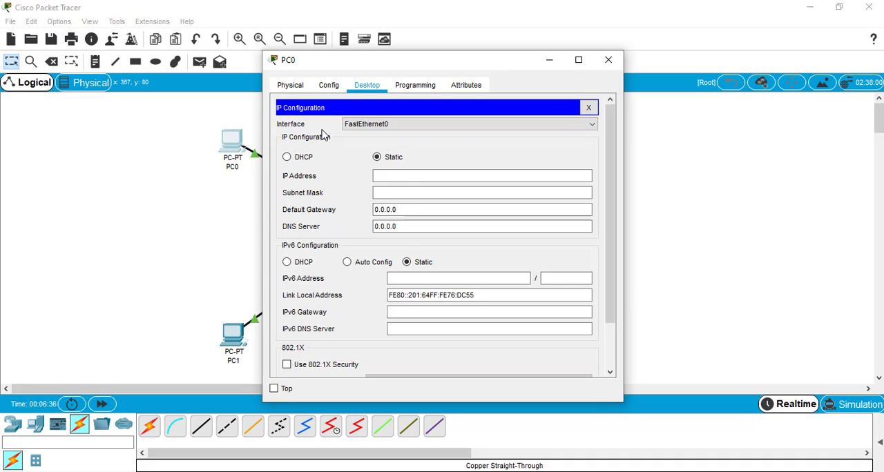
pyautogui.click(405, 176)
pyautogui.write('10.')
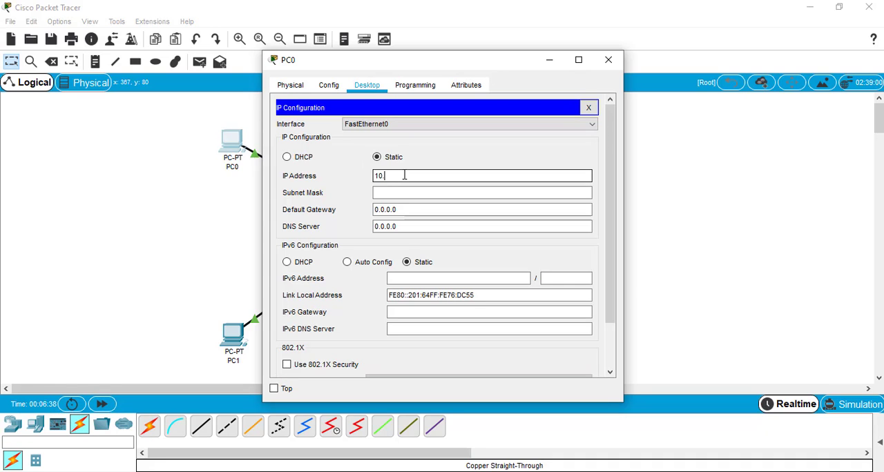
pyautogui.write('0.0.1')
pyautogui.press('Return')
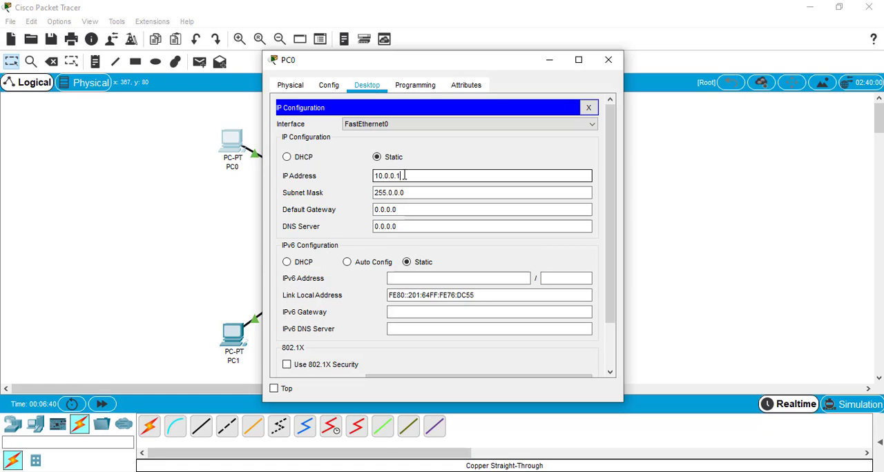
pyautogui.click(608, 62)
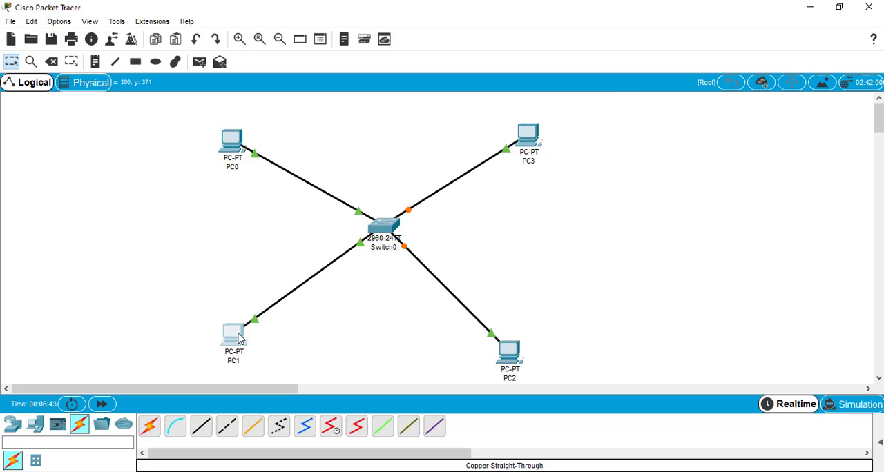
# Step: Give PC1 the static IP address 10.0.0.2 with the default subnet mask 255.0.0.0
pyautogui.click(239, 338)
pyautogui.click(367, 85)
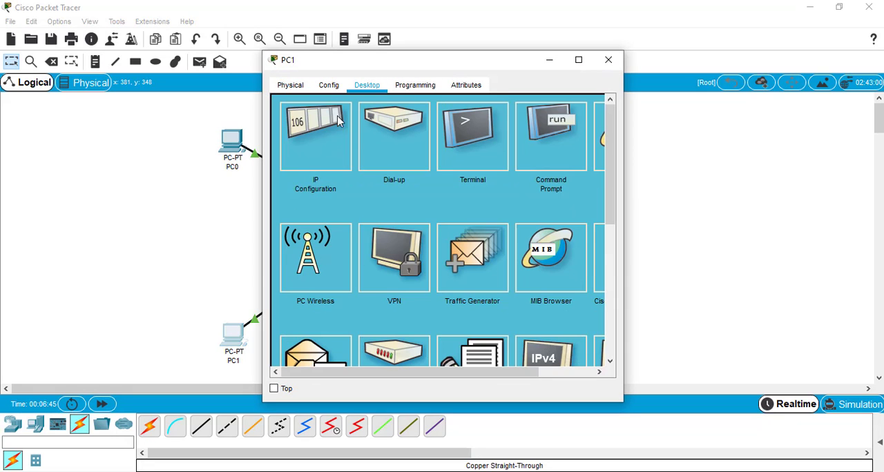
pyautogui.click(337, 122)
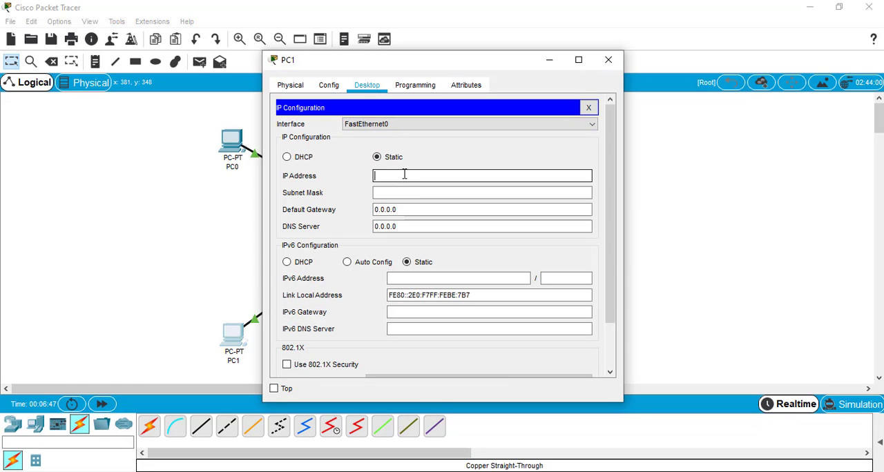
pyautogui.write('10.0.0.2')
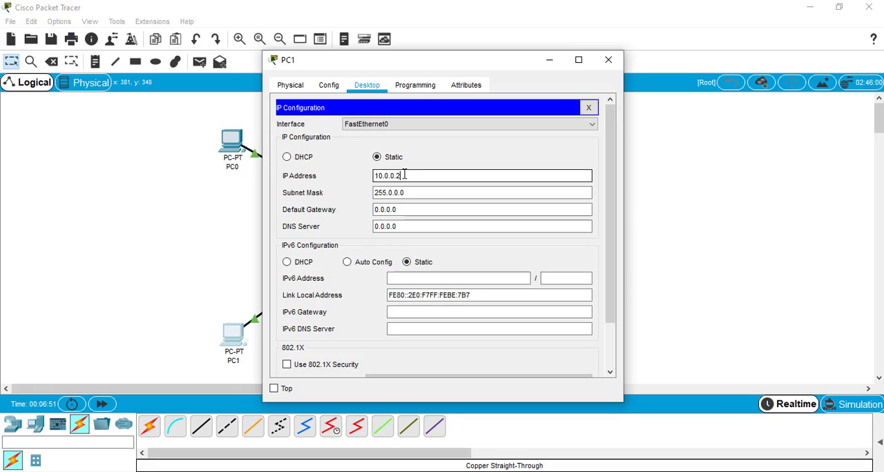
# Step: Close PC1's configuration, then give PC2 the static IP address 10.0.0.3 with the default subnet mask 255.0.0.0 and close its configuration
pyautogui.click(613, 63)
pyautogui.click(510, 354)
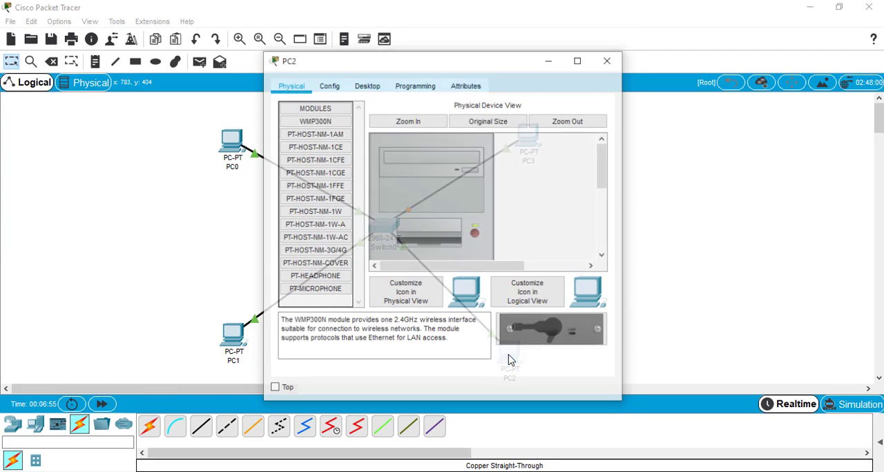
pyautogui.click(369, 85)
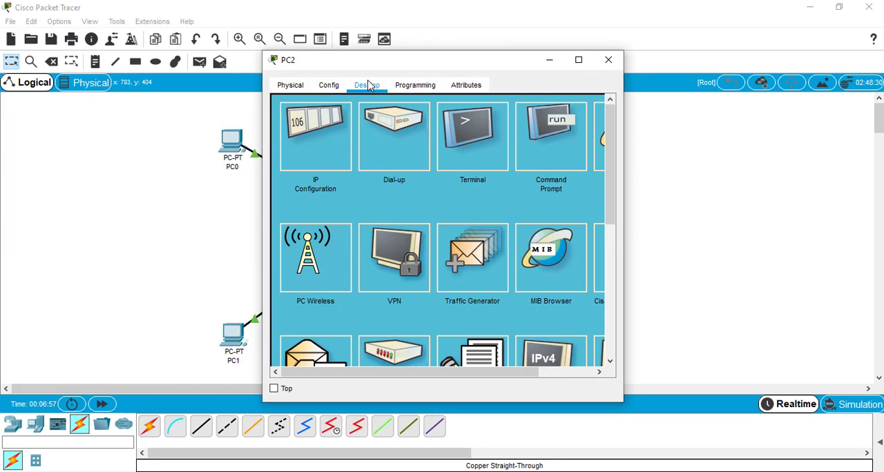
pyautogui.click(317, 136)
pyautogui.click(383, 175)
pyautogui.click(383, 175)
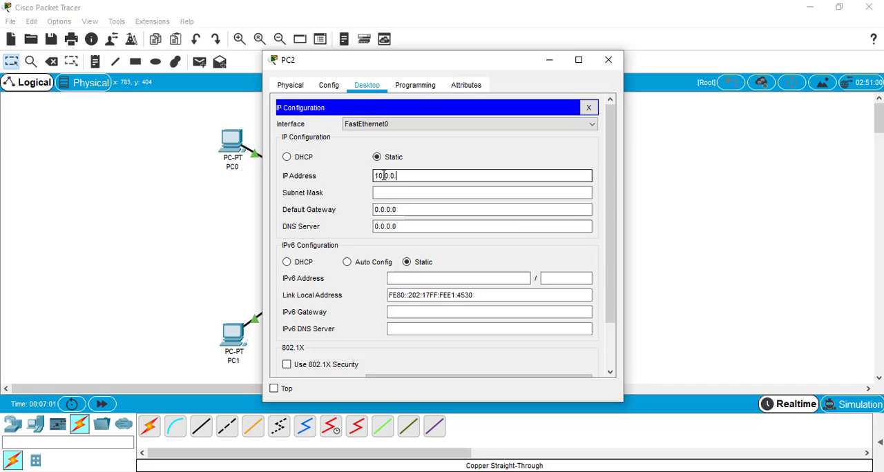
pyautogui.click(608, 60)
# Step: Give PC3 the static IP address 10.0.0.4 with the default subnet mask 255.0.0.0, and close its configuration
pyautogui.click(527, 139)
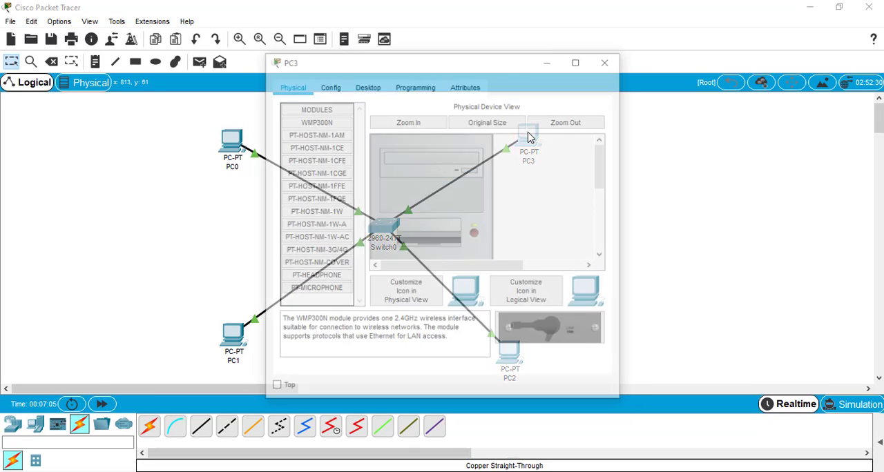
pyautogui.click(368, 87)
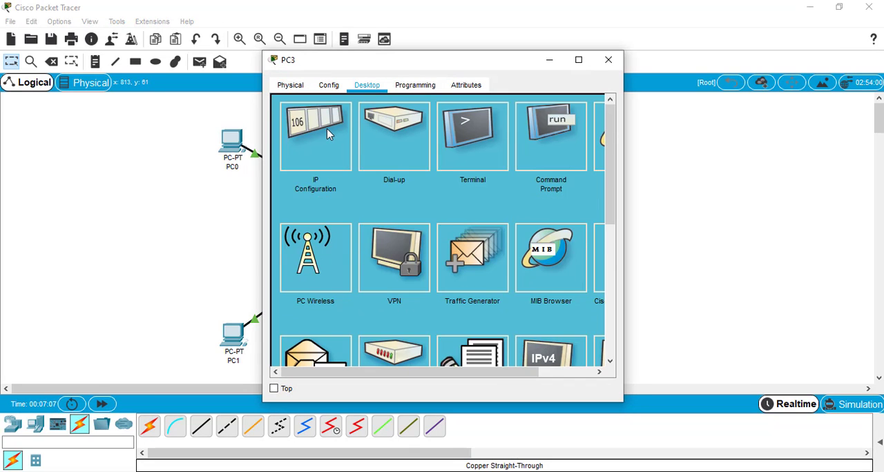
pyautogui.click(327, 129)
pyautogui.click(388, 177)
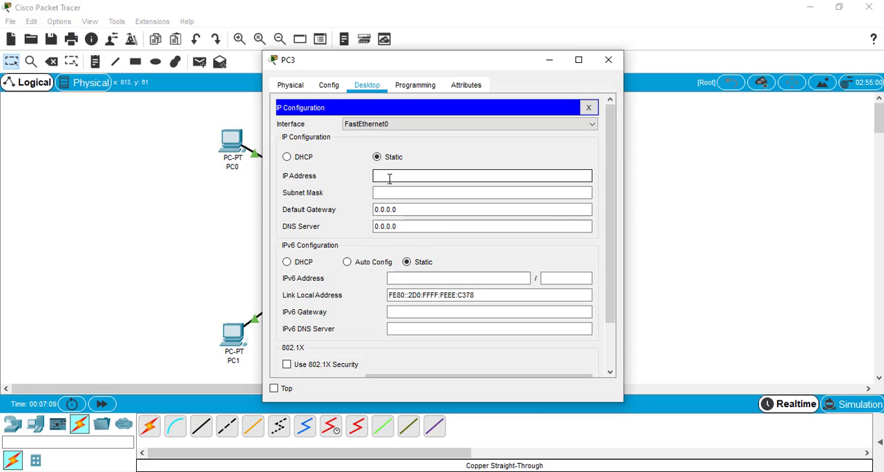
pyautogui.write('10.0.0.4')
pyautogui.click(608, 60)
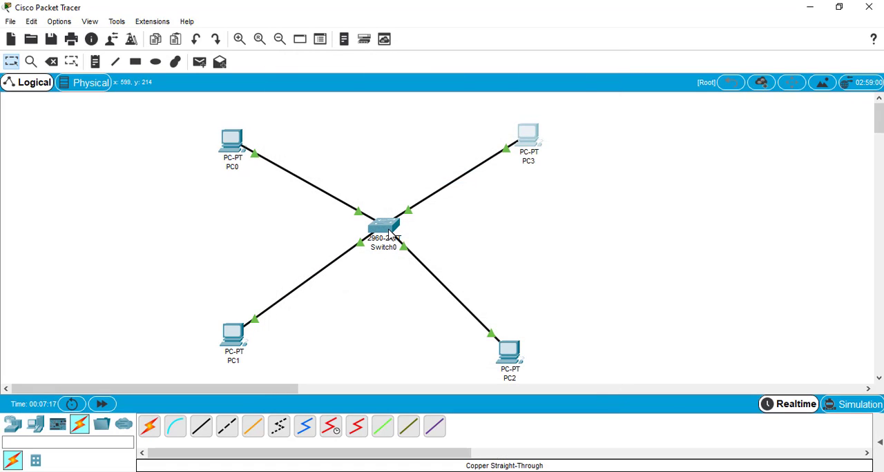
# Step: Move PC2 slightly outward from the switch so that it sits roughly below PC3 in the star layout
pyautogui.click(387, 233)
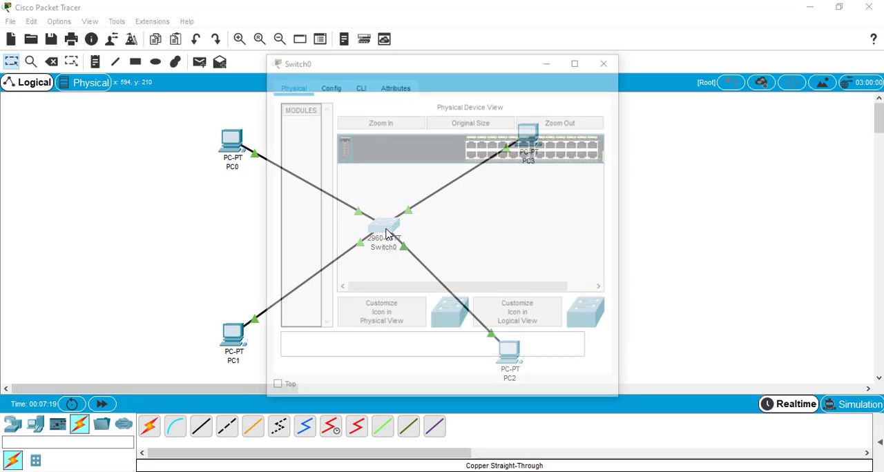
pyautogui.click(609, 62)
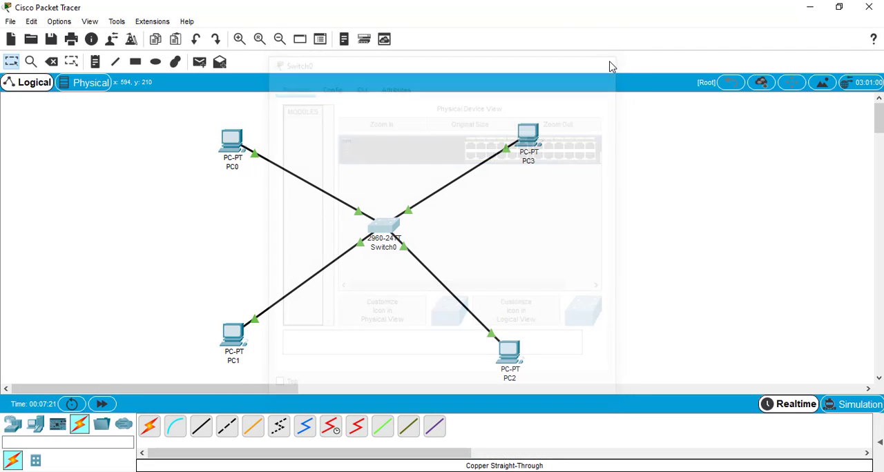
pyautogui.moveTo(507, 364); pyautogui.dragTo(530, 361)
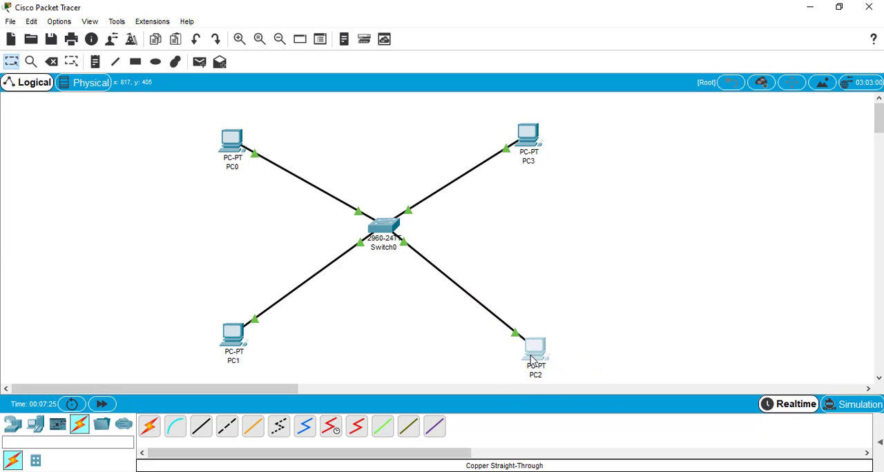
# Step: Open PC0's Command Prompt in a maximized window and ping PC1 at 10.0.0.2
pyautogui.click(235, 154)
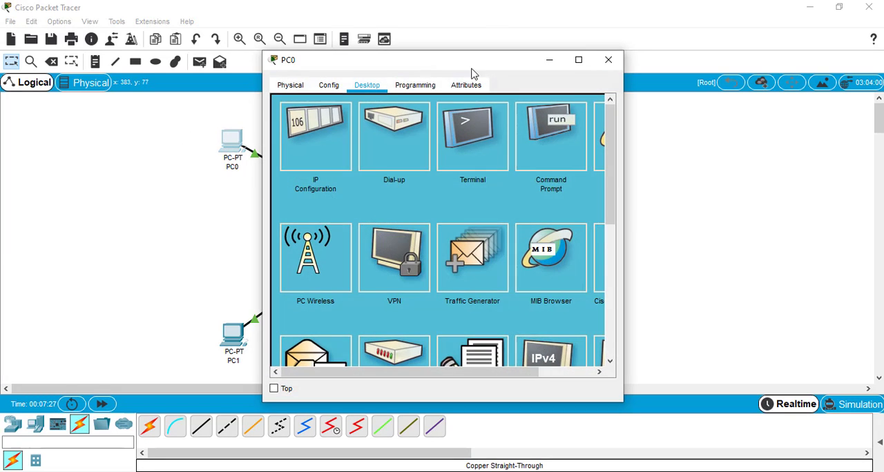
pyautogui.click(555, 131)
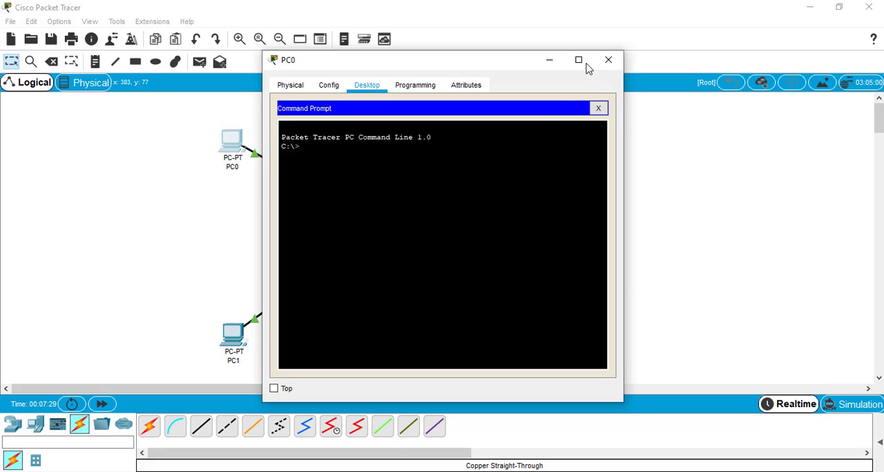
pyautogui.click(578, 60)
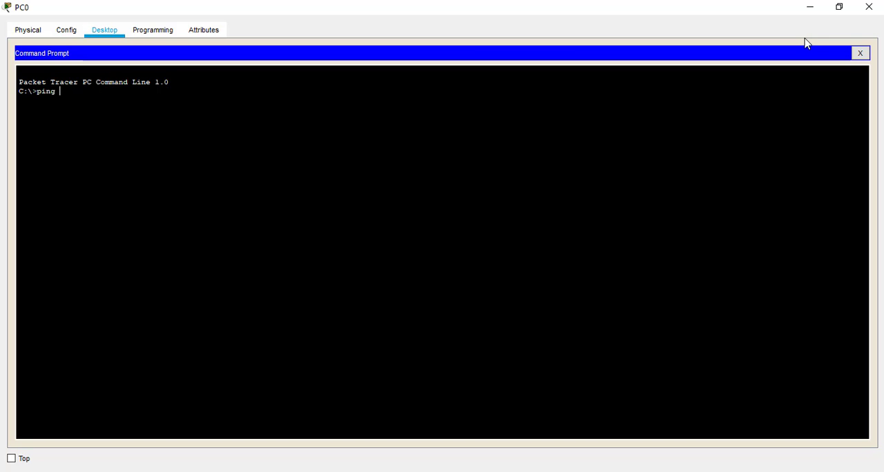
pyautogui.write('10.0.0.2')
pyautogui.press('Return')
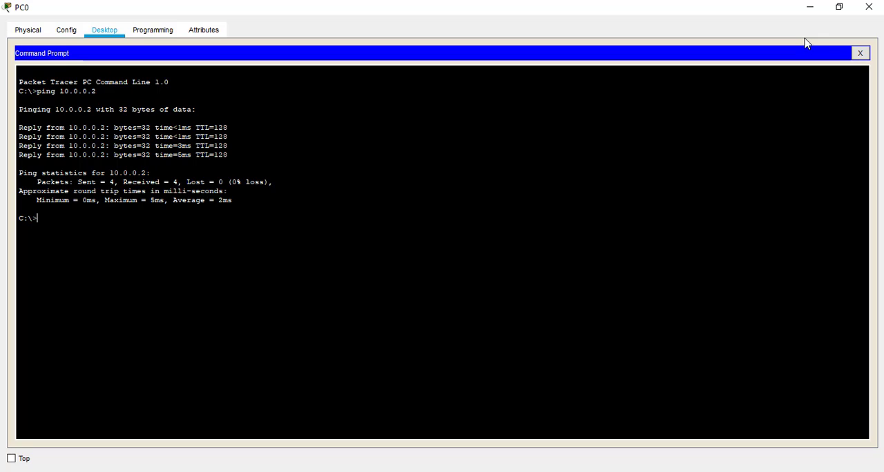
# Step: Ping PC2 at 10.0.0.3 and PC3 at 10.0.0.4 from PC0, and close PC0's window
pyautogui.press('Up')
pyautogui.write('3')
pyautogui.press('Return')
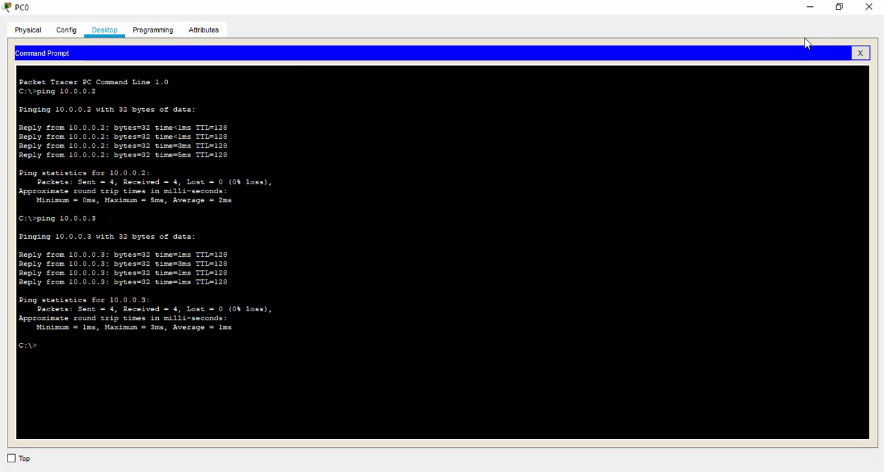
pyautogui.press('Up')
pyautogui.press('Return')
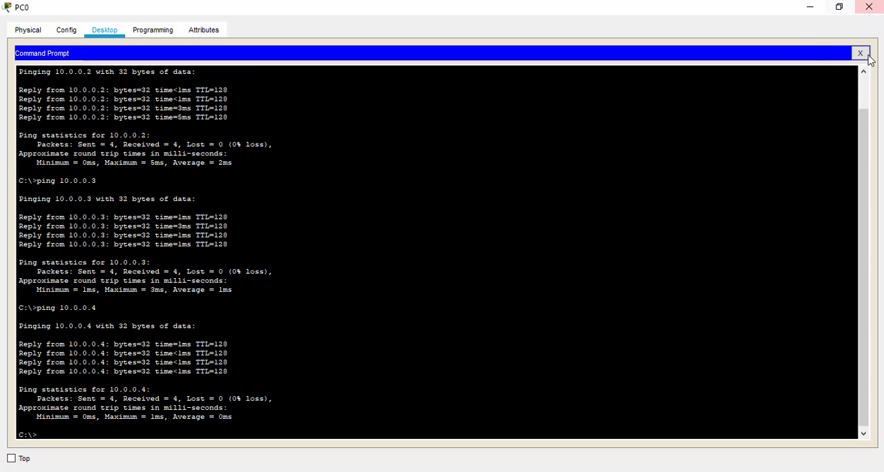
pyautogui.click(860, 53)
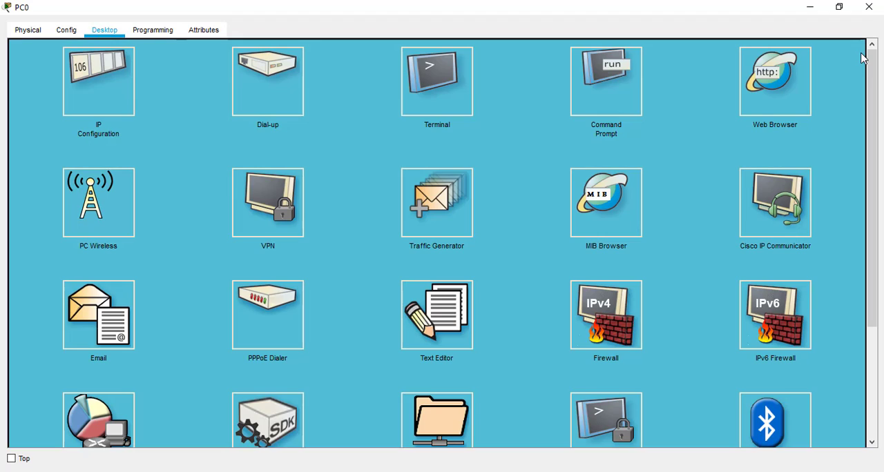
pyautogui.click(869, 7)
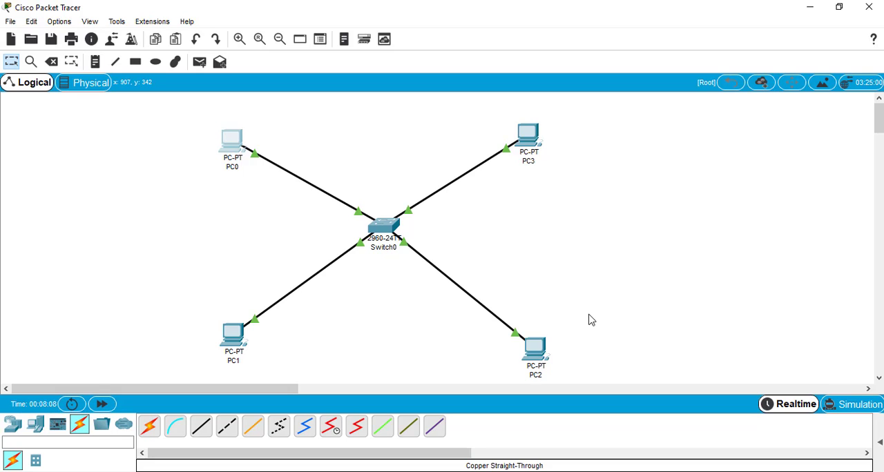
# Step: Open Switch0's command line maximized and enter global configuration mode with the commands enable and conf t
pyautogui.click(384, 230)
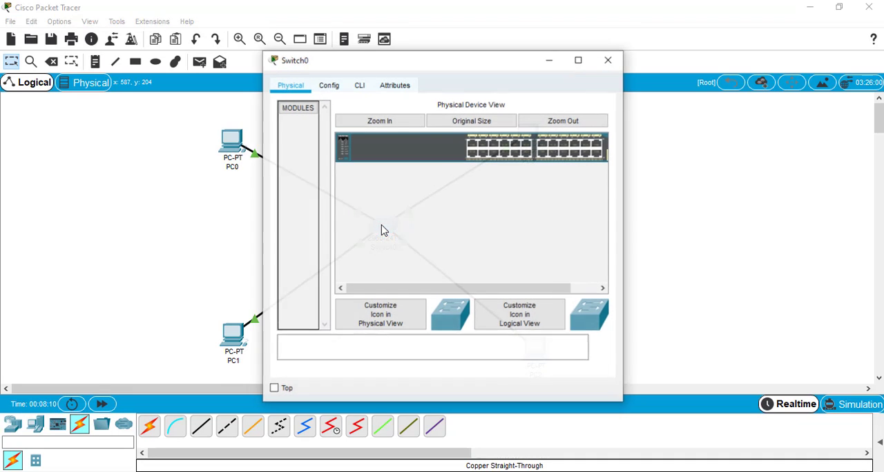
pyautogui.click(360, 86)
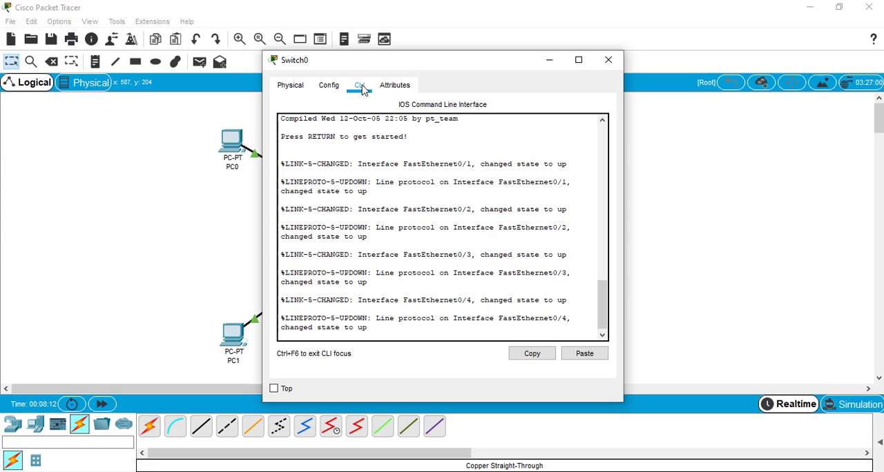
pyautogui.click(578, 61)
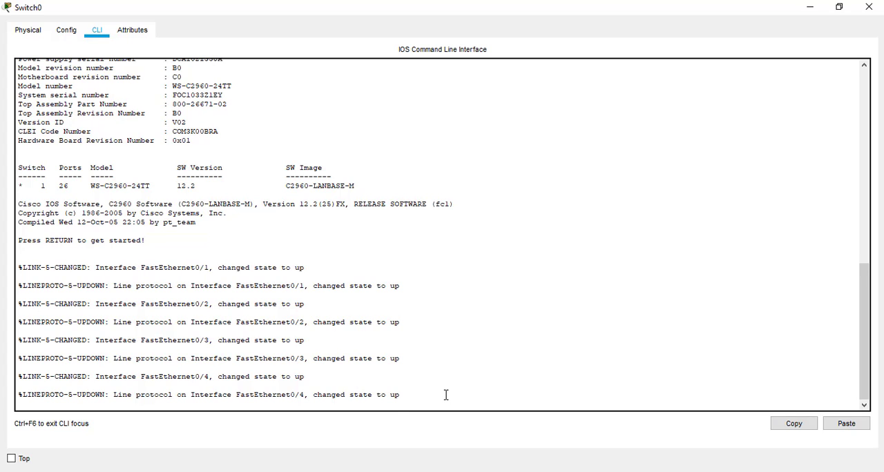
pyautogui.press('Return')
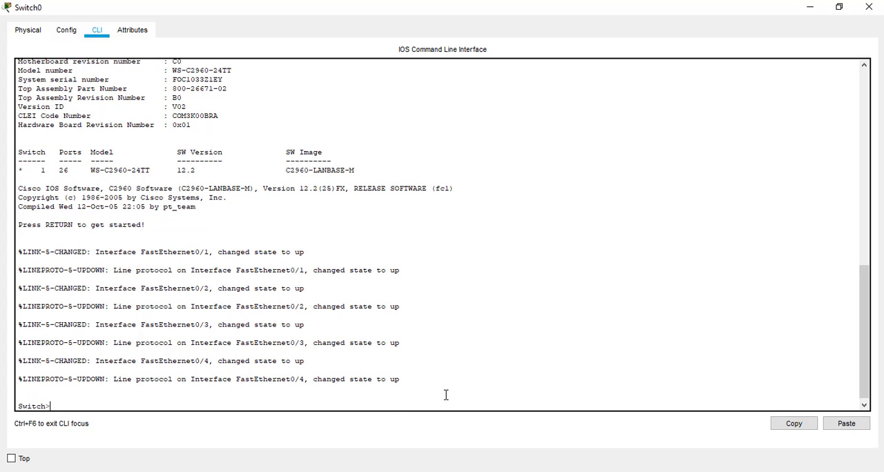
pyautogui.write('enable')
pyautogui.press('Return')
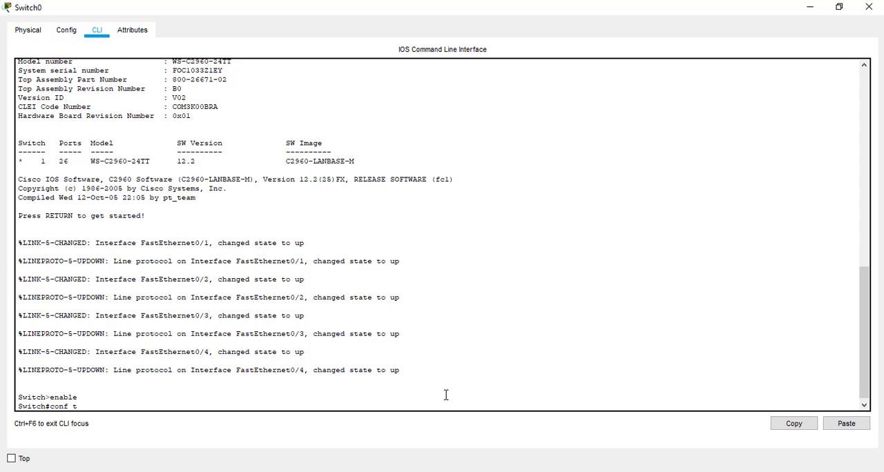
pyautogui.write('conf t')
pyautogui.press('Return')
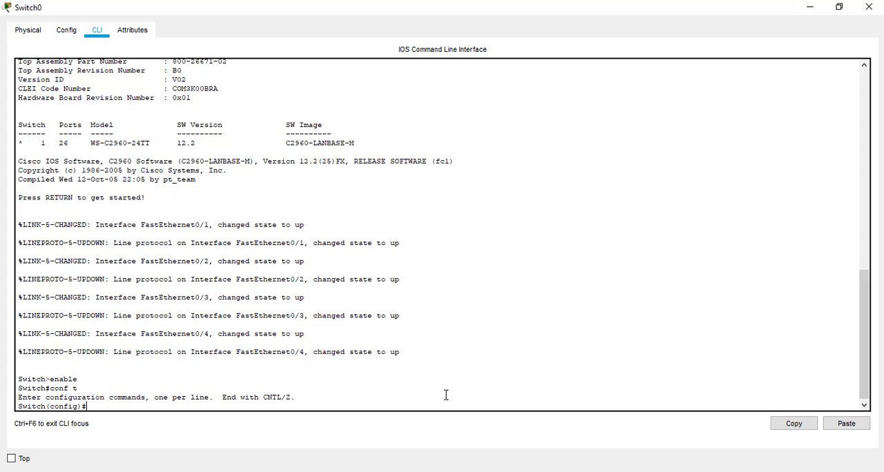
# Step: Create VLAN 2 on the switch and name it V1
pyautogui.write('vlan 2')
pyautogui.press('Return')
pyautogui.write('name')
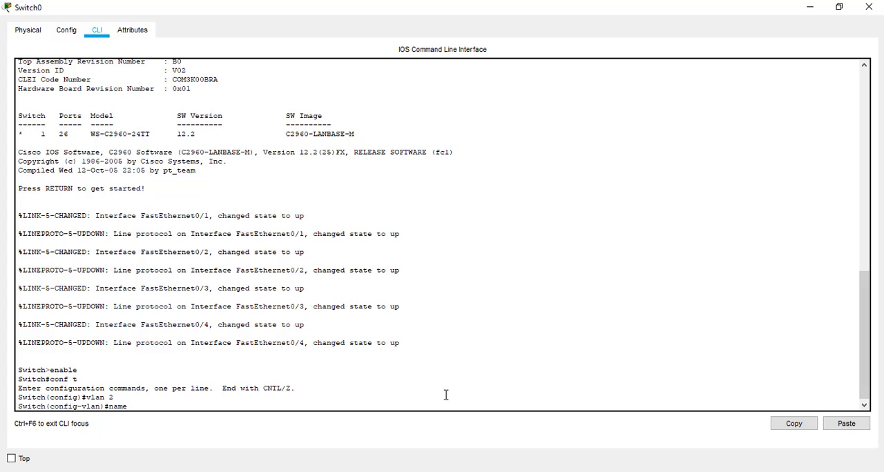
pyautogui.write(' V1')
pyautogui.press('Return')
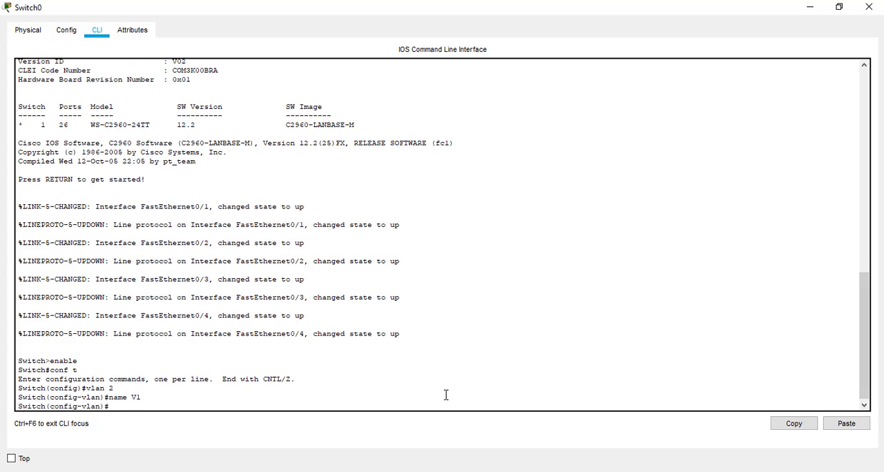
# Step: Create VLAN 3 on the switch and name it V2
pyautogui.write('vlan 3')
pyautogui.press('Return')
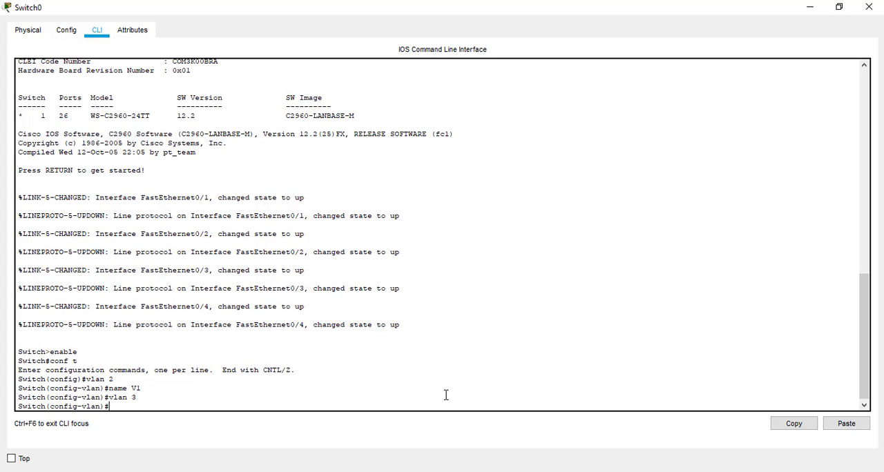
pyautogui.write('name V2')
pyautogui.press('Return')
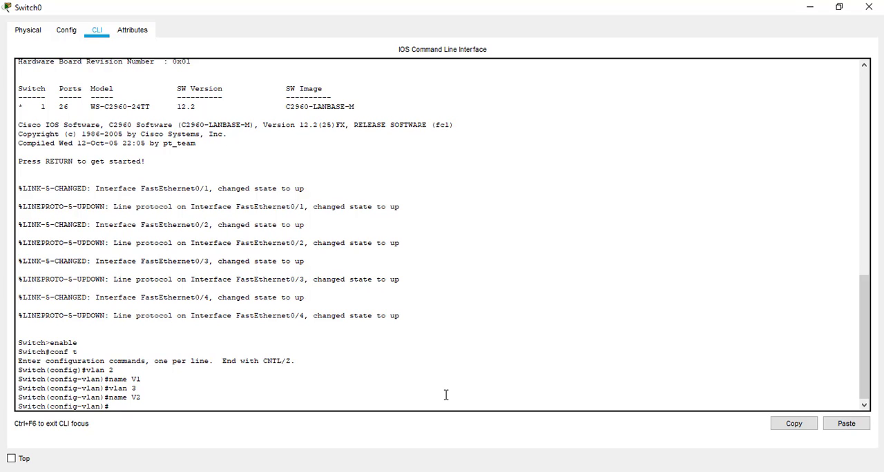
# Step: Assign the switch's interface fa 0/1 to VLAN 2 with the command switchport access vlan 2
pyautogui.write('interface fa 0/1')
pyautogui.press('Return')
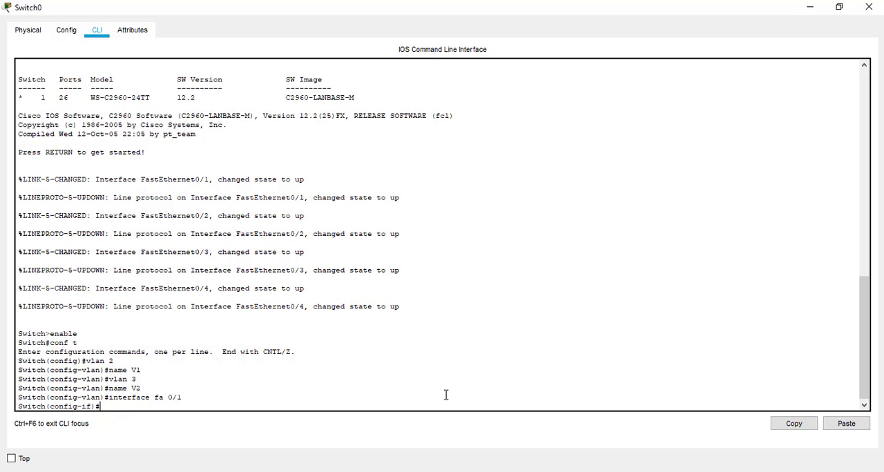
pyautogui.write('switchport access vlan 2')
pyautogui.press('Return')
# Step: Assign the switch's interface fa 0/2 to VLAN 3 with the command switchport access vlan 3
pyautogui.write('interface fa')
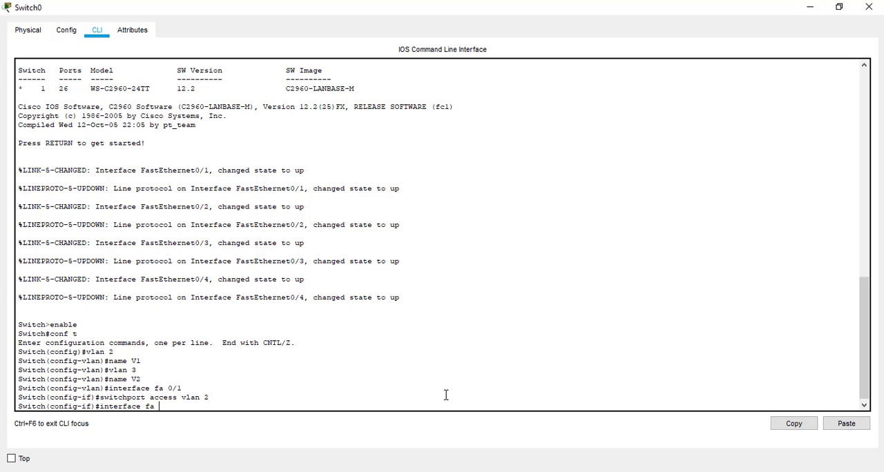
pyautogui.write(' 0/2')
pyautogui.press('Return')
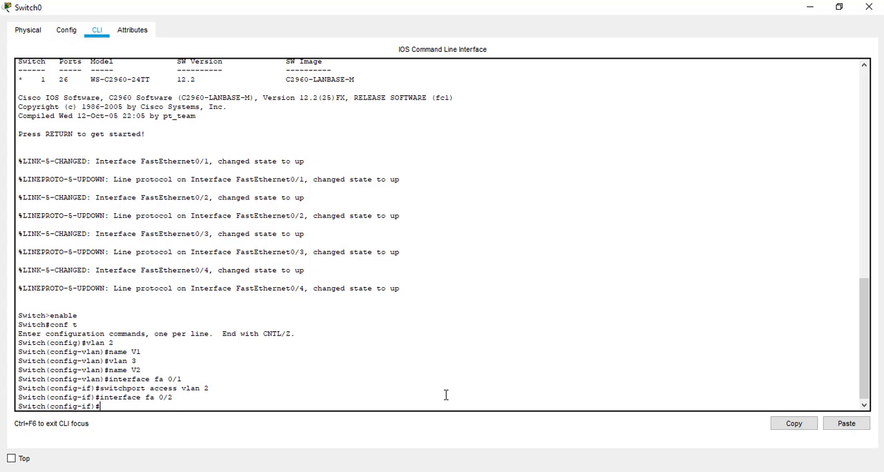
pyautogui.write('switchport access vlan 3')
pyautogui.press('Return')
# Step: Assign the switch's interface fa 0/3 to VLAN 3 with the command switchport access vlan 3
pyautogui.write('in')
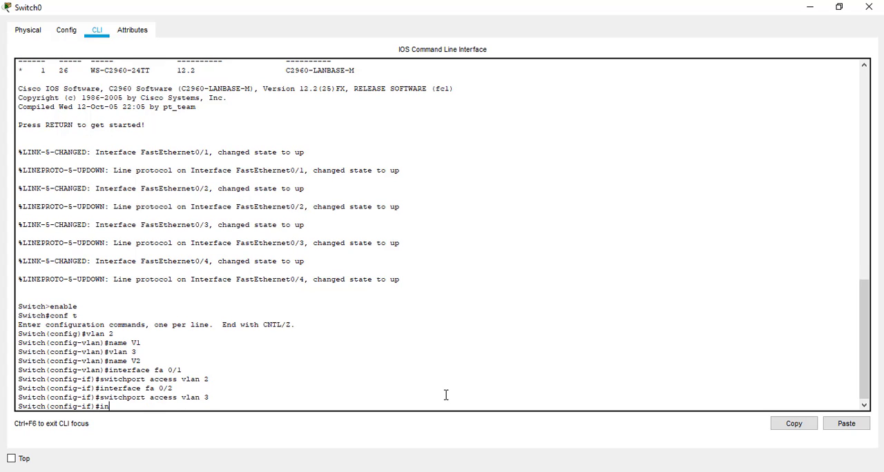
pyautogui.write('terface fa 0/3')
pyautogui.press('Return')
pyautogui.write('s')
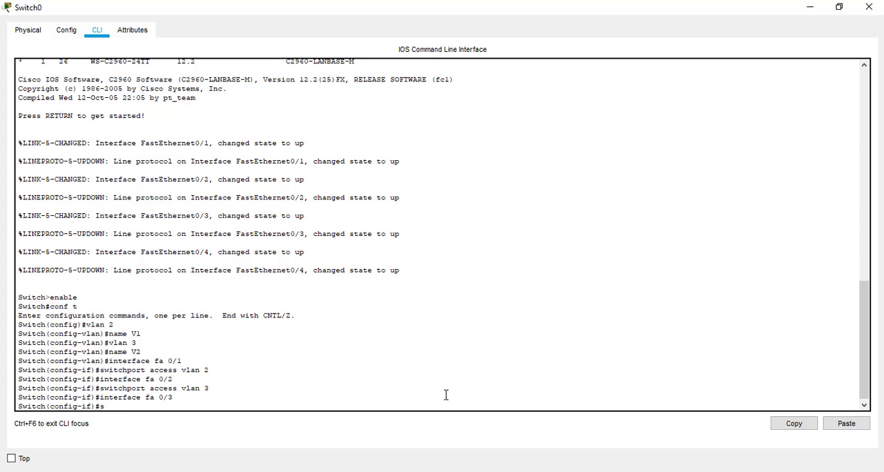
pyautogui.write('witchport access vlan 3')
pyautogui.press('Return')
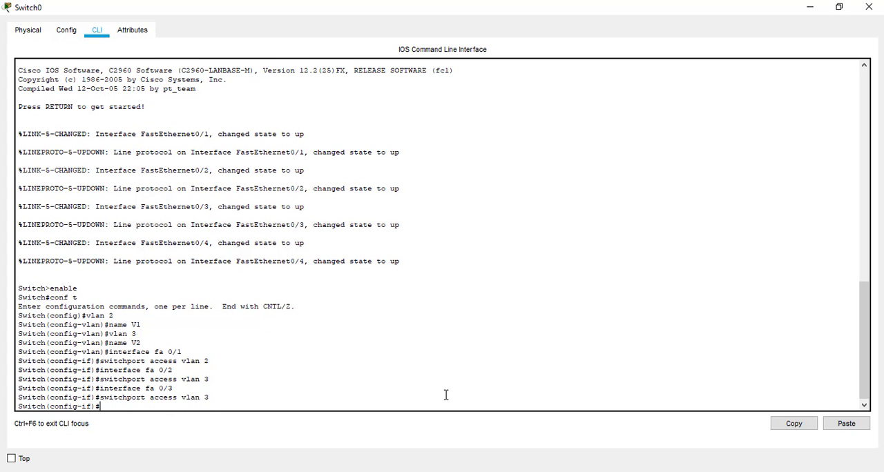
# Step: Enter configuration of the switch's fourth port with the command interface fa 0/4
pyautogui.write('interface fa 0/4')
pyautogui.press('Return')
# Step: Try to assign interface fa 0/4 to VLAN 2 with the command siwtchport access vlan 2
pyautogui.write('siwtchport ')
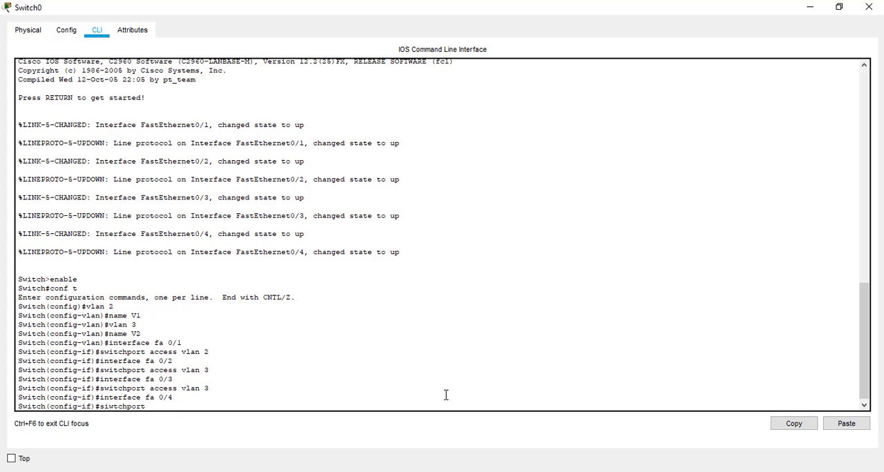
pyautogui.write('access vlan 2')
pyautogui.press('Return')
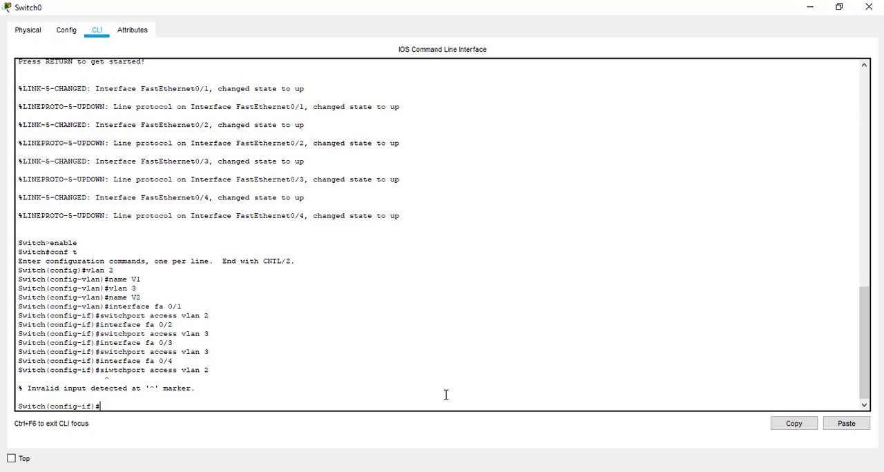
# Step: Assign interface fa 0/4 to VLAN 2 with the command switchport access vlan 2, and close the switch's window
pyautogui.write('switchport access vlan 2')
pyautogui.press('Return')
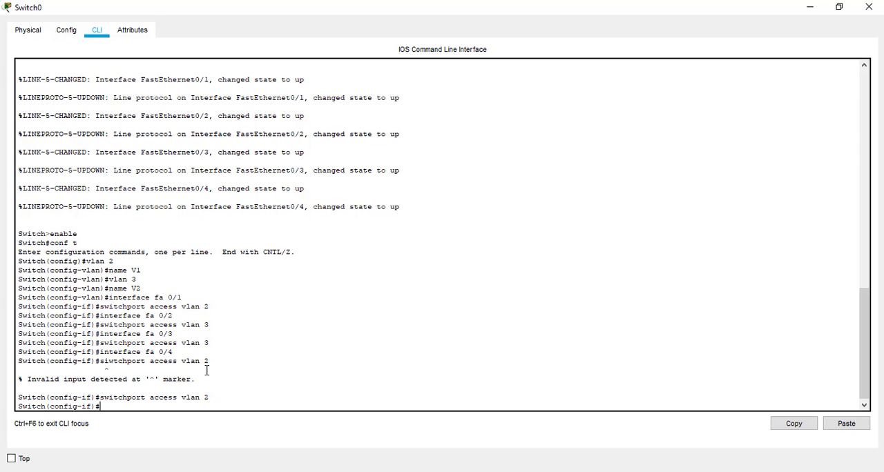
pyautogui.click(870, 8)
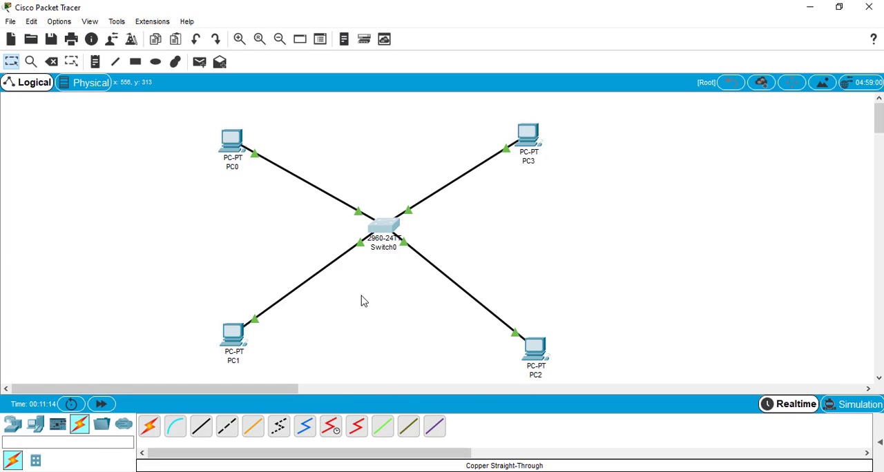
# Step: Set up the ellipse drawing tool with a red (#ff0000) outline and no fill
pyautogui.click(155, 61)
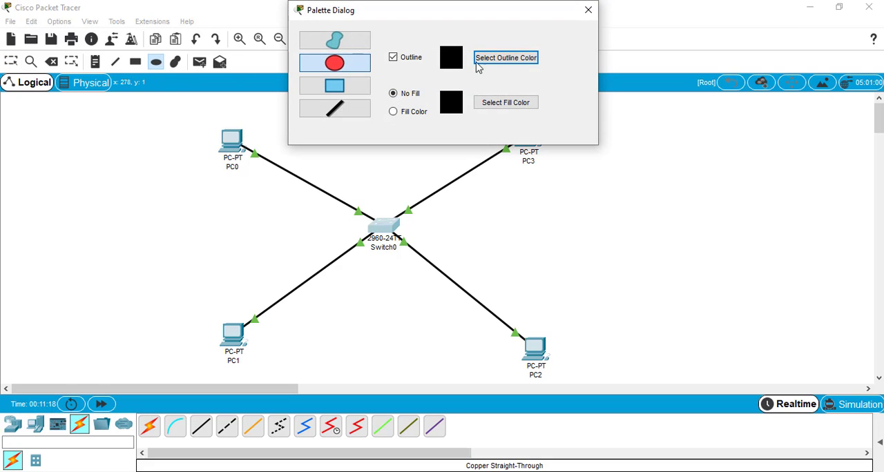
pyautogui.click(498, 61)
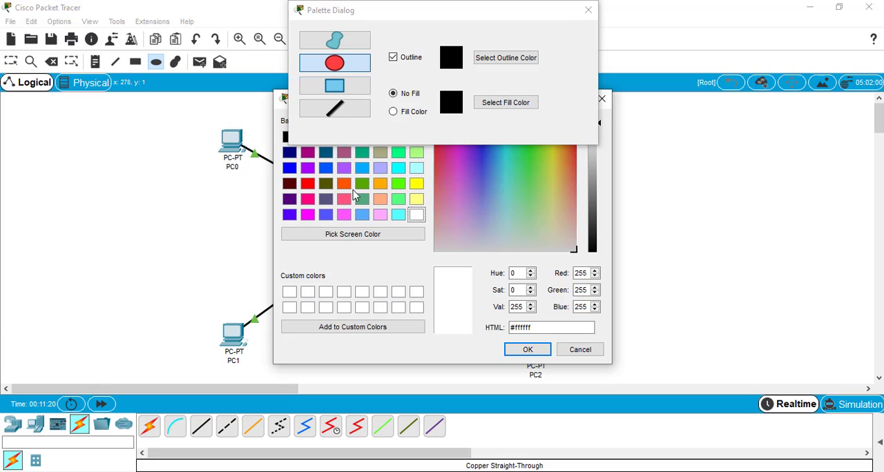
pyautogui.click(307, 183)
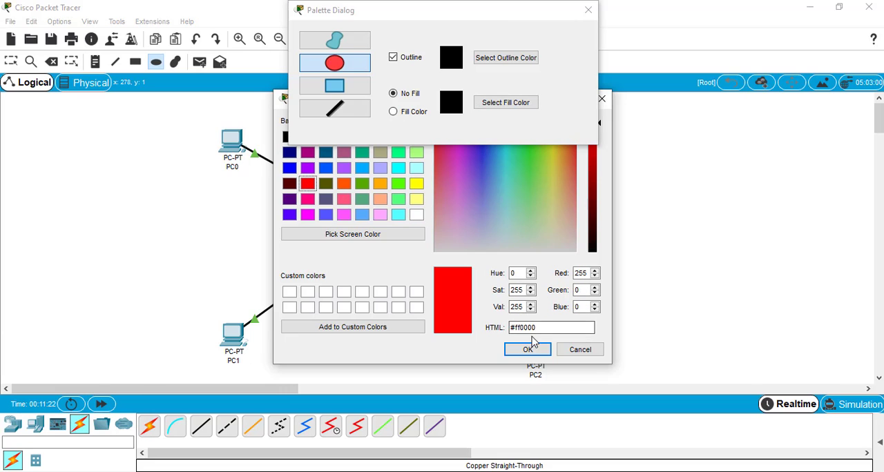
pyautogui.click(530, 349)
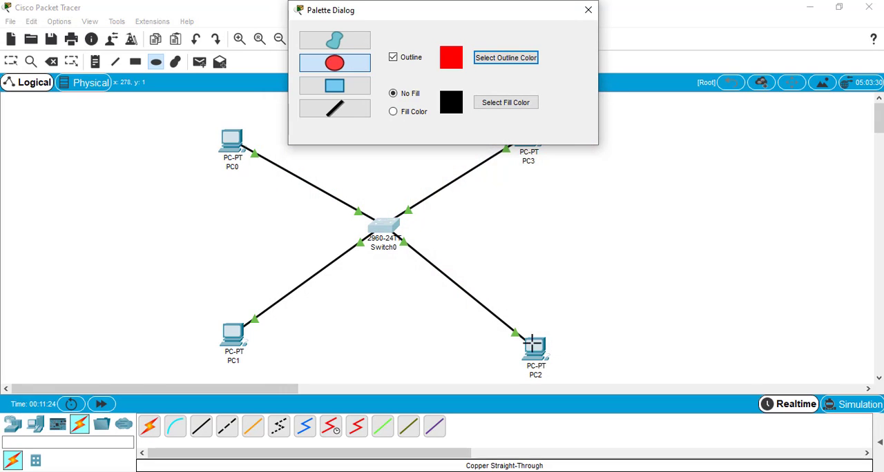
pyautogui.click(588, 11)
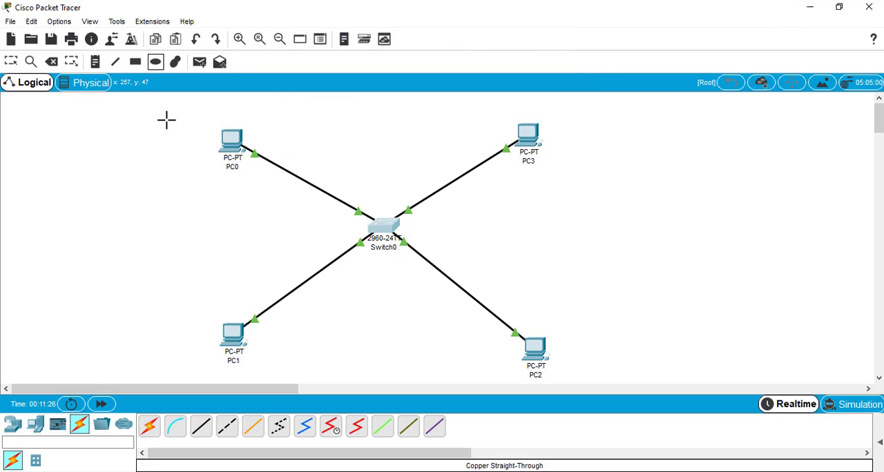
# Step: Draw one wide ellipse around PC0 and PC3 and another around PC1 and PC2 to mark the two VLANs
pyautogui.moveTo(164, 111); pyautogui.dragTo(595, 187)
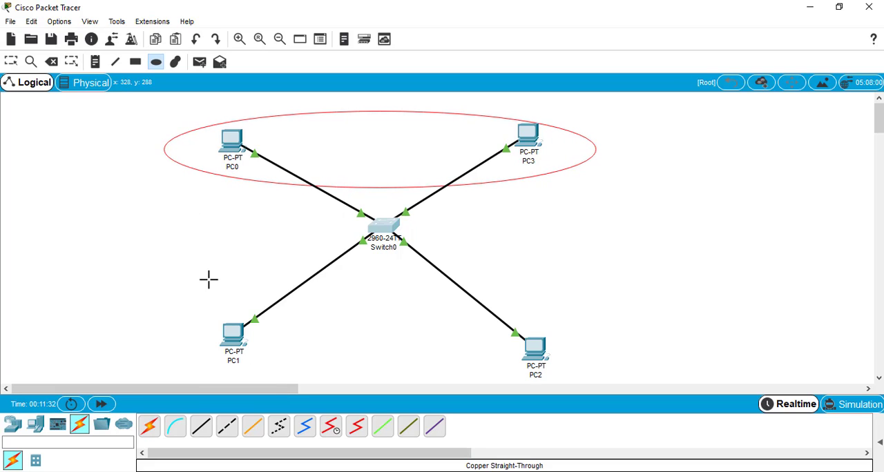
pyautogui.moveTo(173, 292); pyautogui.dragTo(595, 395)
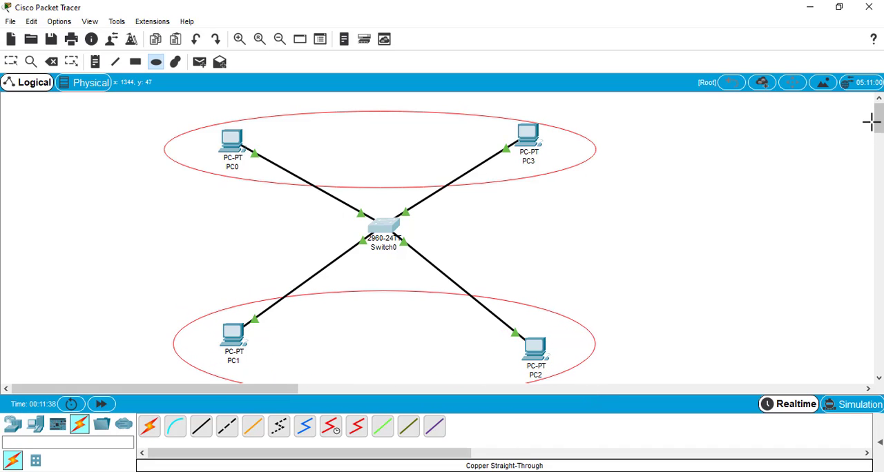
pyautogui.moveTo(879, 122); pyautogui.dragTo(879, 128)
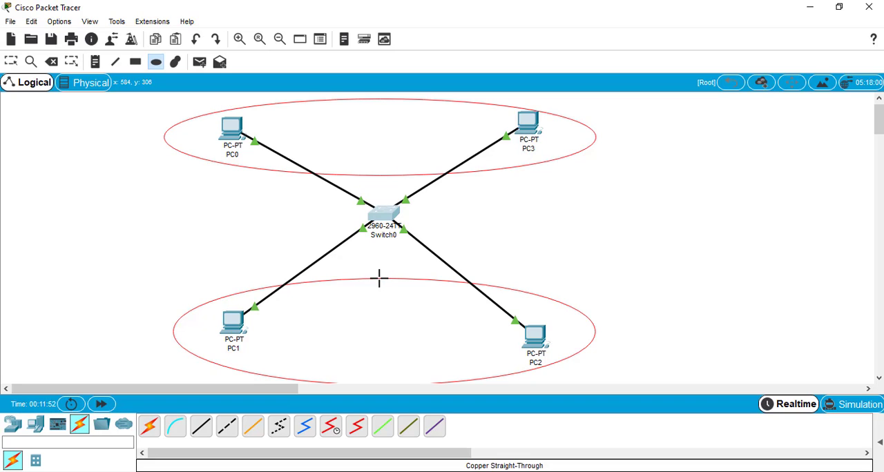
pyautogui.press('Escape')
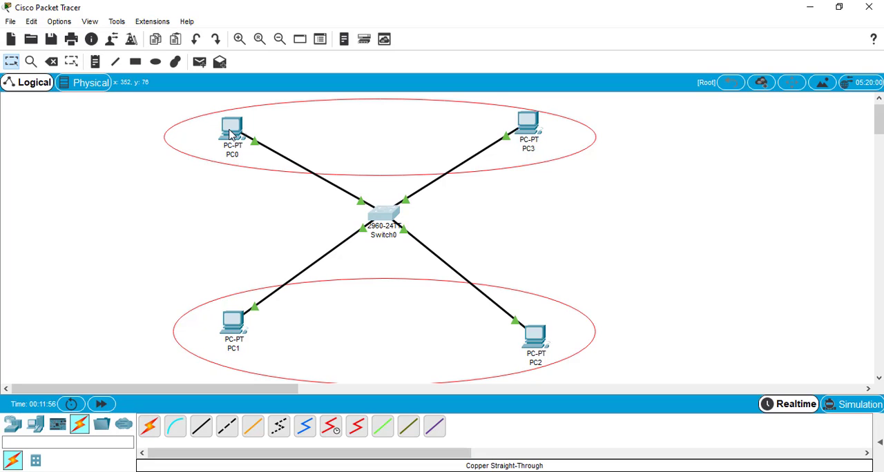
# Step: Check the IP addresses of PC0 and PC3, and ping 10.0.0.4 from PC0's Command Prompt
pyautogui.moveTo(230, 135)
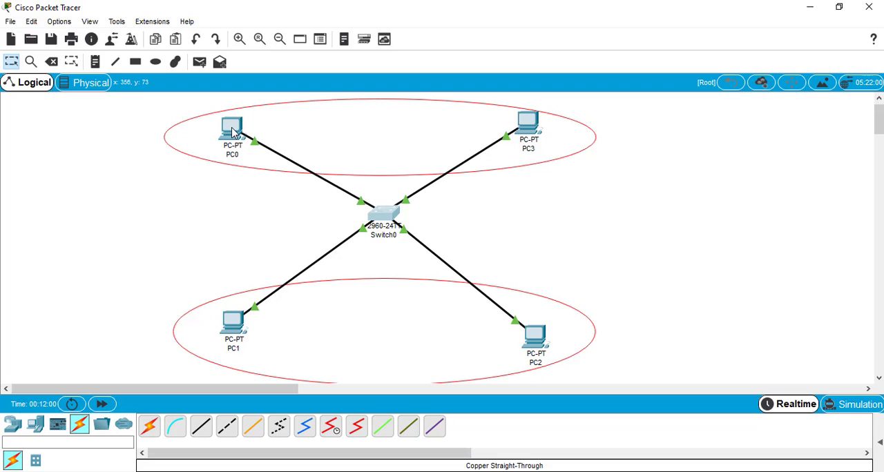
pyautogui.moveTo(232, 133)
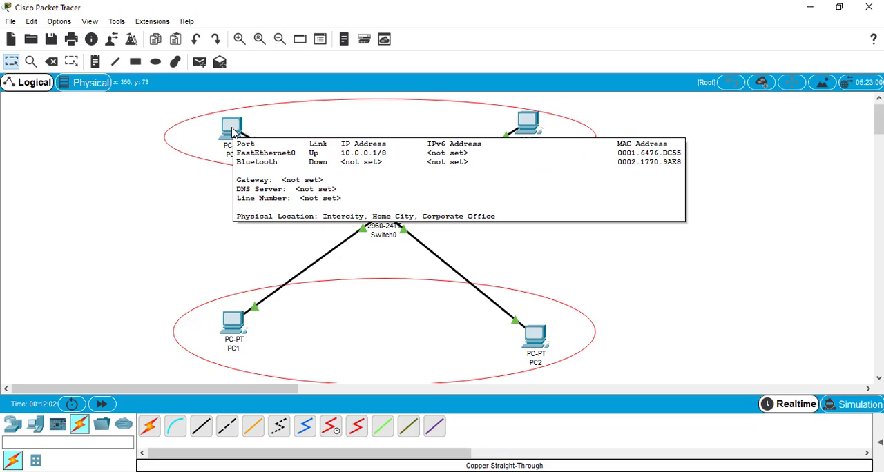
pyautogui.moveTo(528, 123)
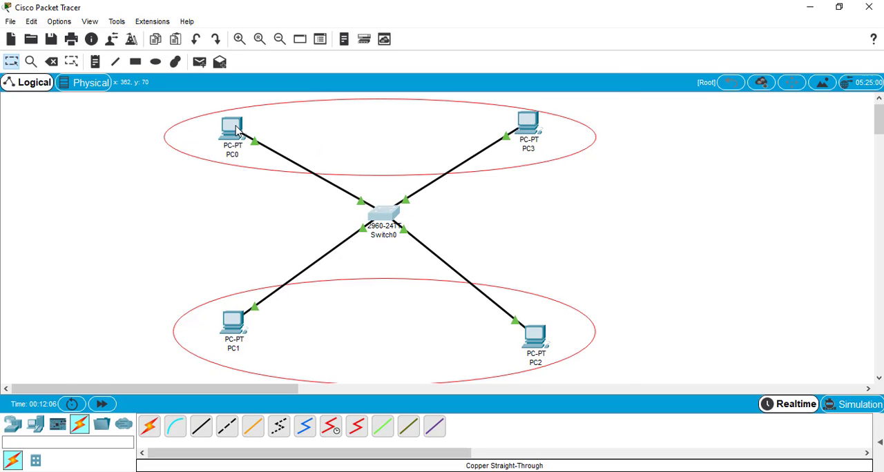
pyautogui.click(235, 130)
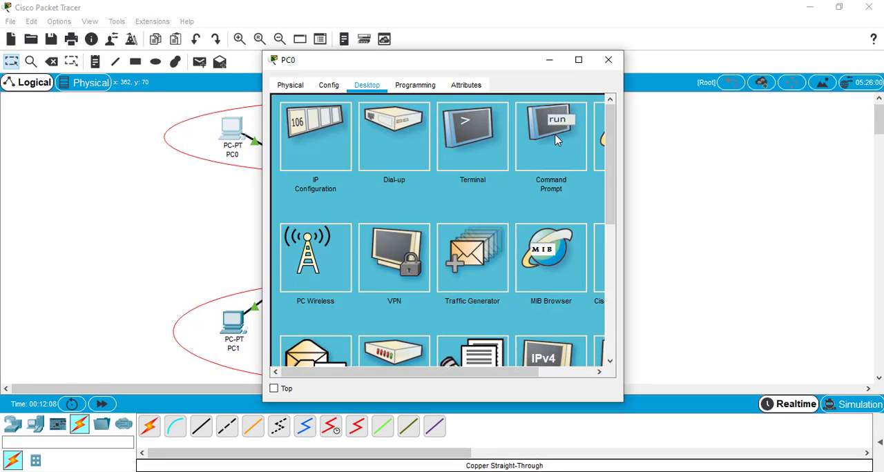
pyautogui.click(554, 135)
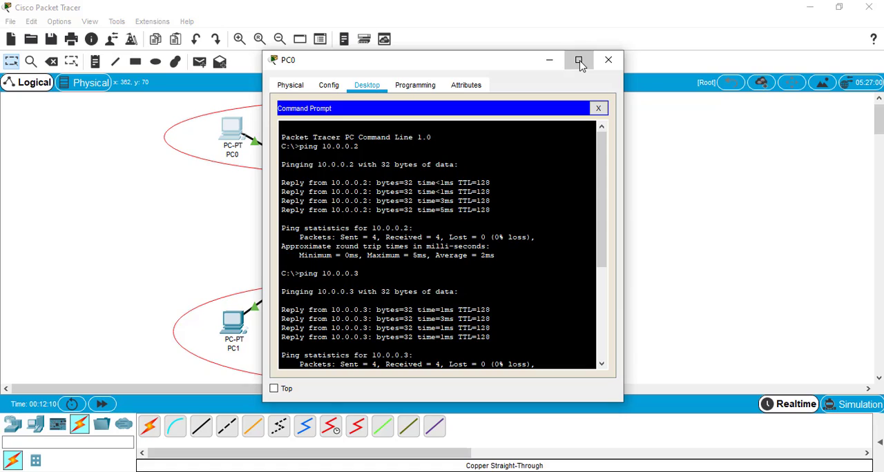
pyautogui.click(579, 61)
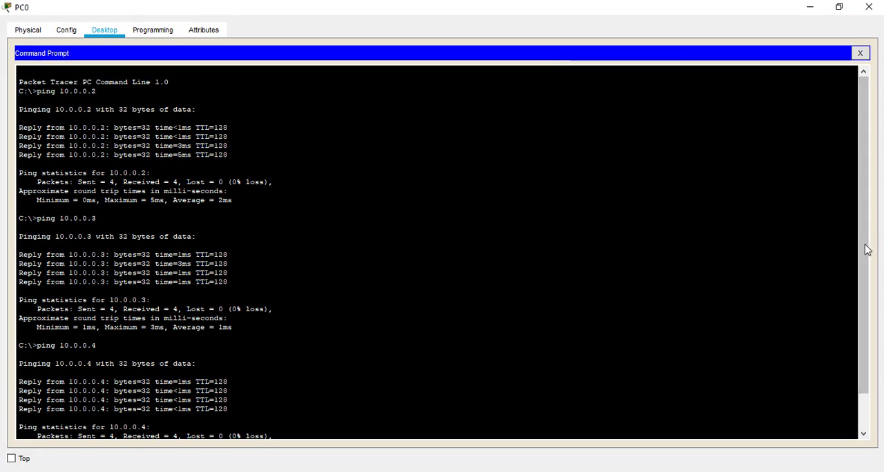
pyautogui.moveTo(864, 259); pyautogui.dragTo(875, 352)
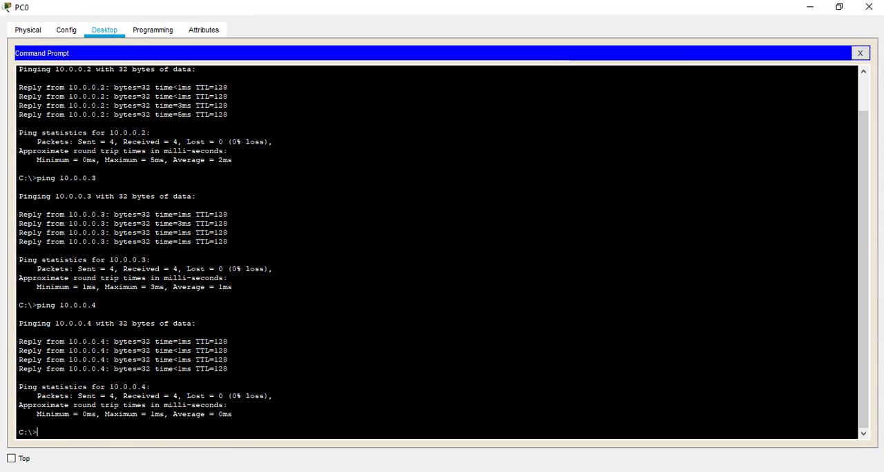
pyautogui.write('ping 1')
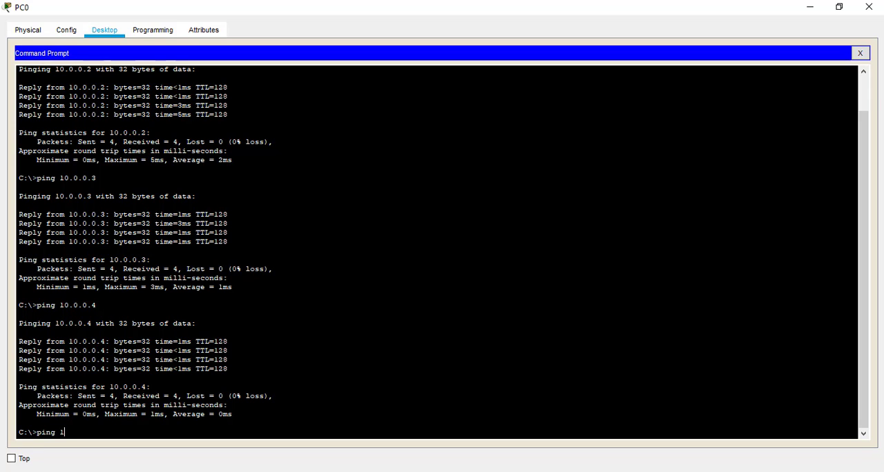
pyautogui.write('0.0.0.4')
pyautogui.press('Return')
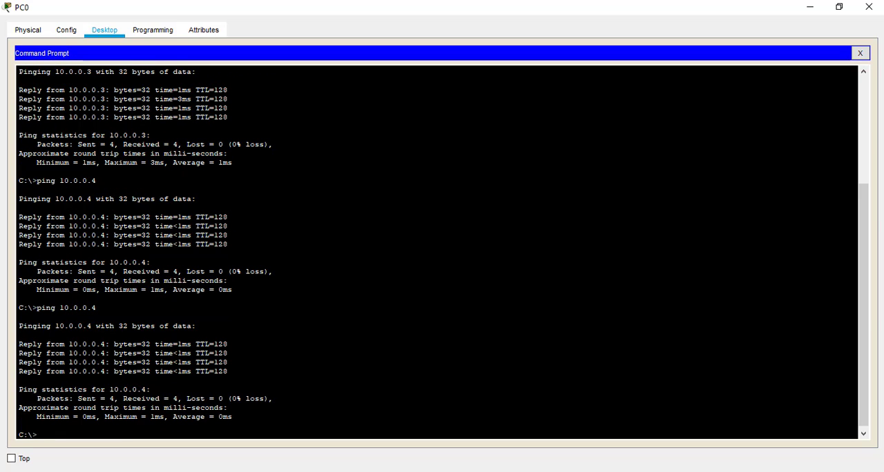
# Step: Ping 10.0.0.3 from PC0 to test connectivity across the VLANs, and close PC0's windows
pyautogui.press('Up')
pyautogui.press('BackSpace')
pyautogui.write('3')
pyautogui.press('Return')
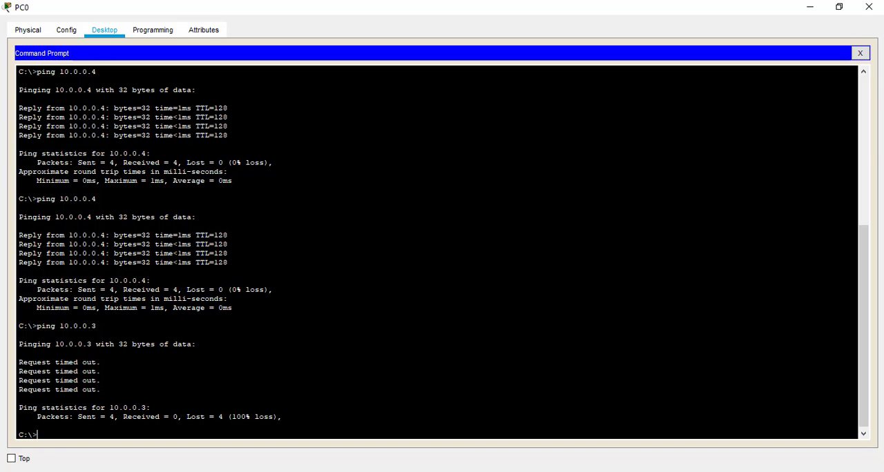
pyautogui.click(861, 54)
pyautogui.click(873, 6)
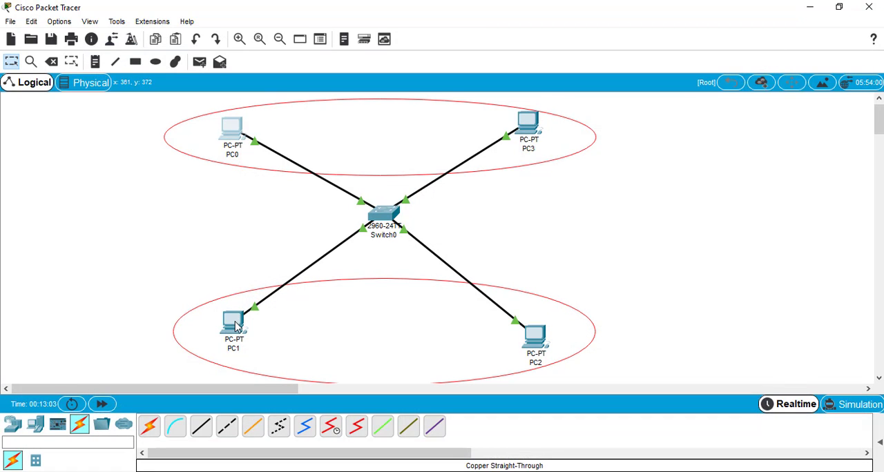
# Step: Check the IP addresses of PC1 and PC2, and ping 10.0.0.3 from PC1's Command Prompt
pyautogui.moveTo(235, 324)
pyautogui.moveTo(537, 341)
pyautogui.doubleClick(225, 332)
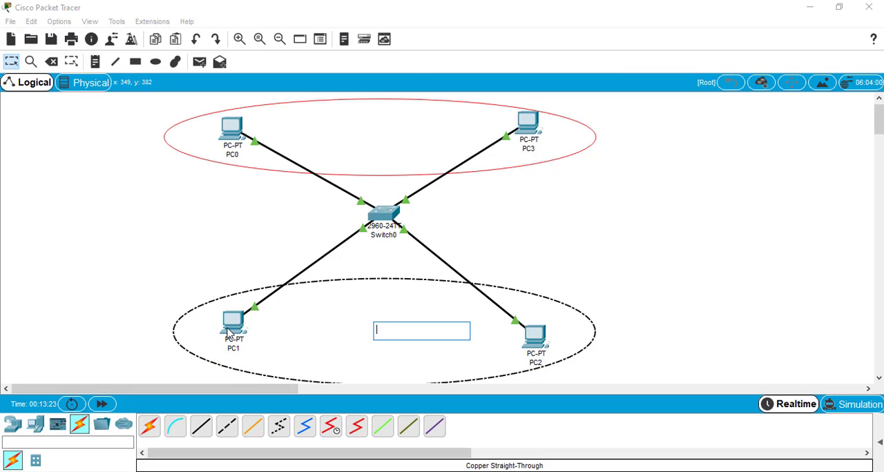
pyautogui.click(228, 330)
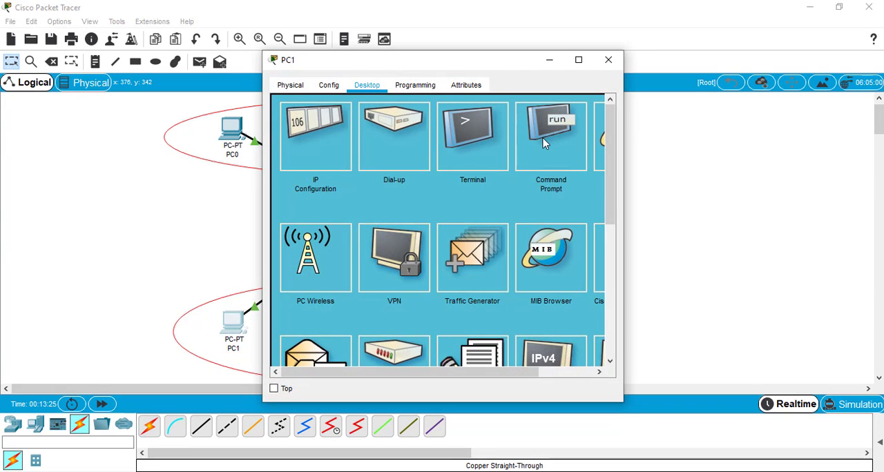
pyautogui.click(543, 142)
pyautogui.click(579, 59)
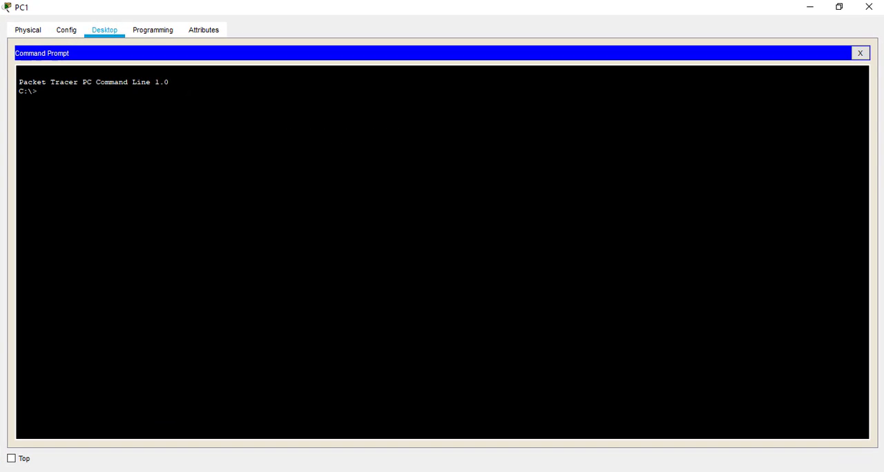
pyautogui.write('ping ')
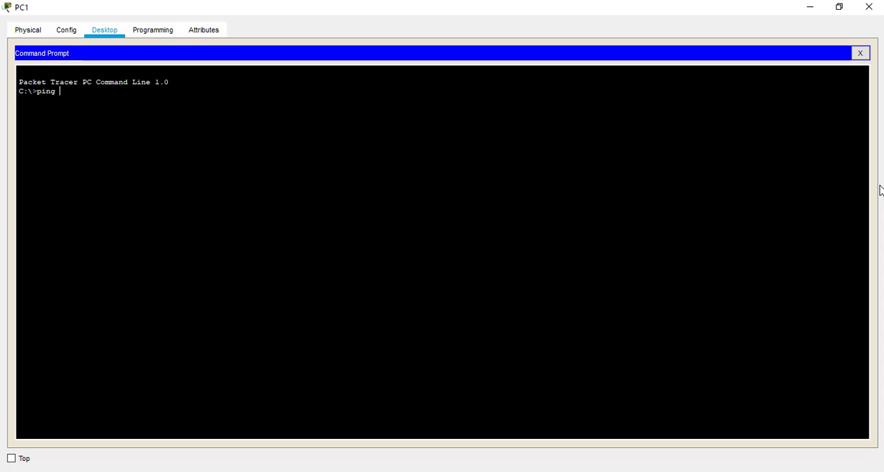
pyautogui.write('10.0.0.3')
pyautogui.press('Return')
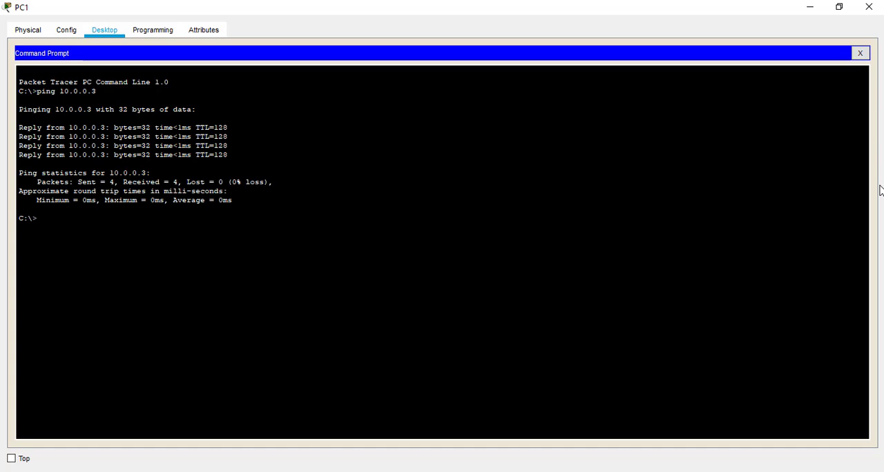
# Step: Ping 10.0.0.4 from PC1 to test connectivity to the other VLAN, and close PC1's windows
pyautogui.press('Up')
pyautogui.press('BackSpace')
pyautogui.write('4')
pyautogui.press('Return')
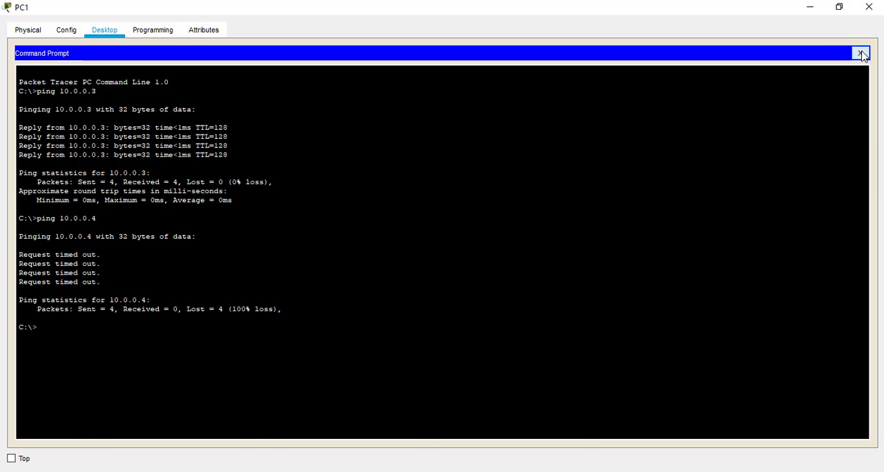
pyautogui.click(860, 53)
pyautogui.click(868, 7)
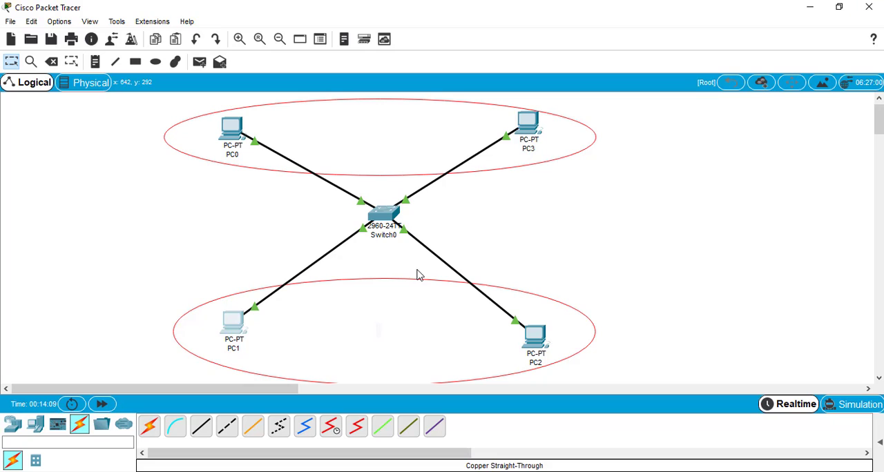